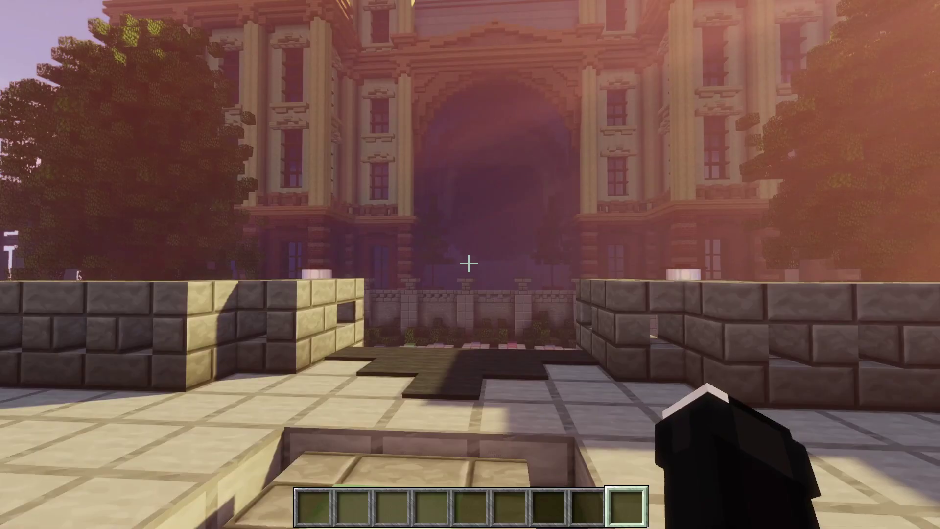
# Step: Create the flat normal world SLobby with /mvc SLobby normal -t flat, sending it twice
pyautogui.press('/')
pyautogui.write('mvc ')
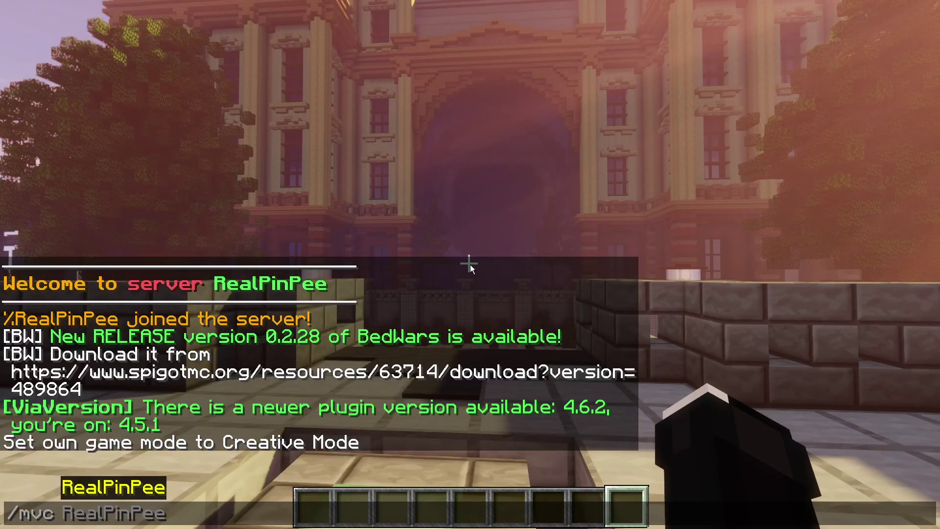
pyautogui.write('5Lobb')
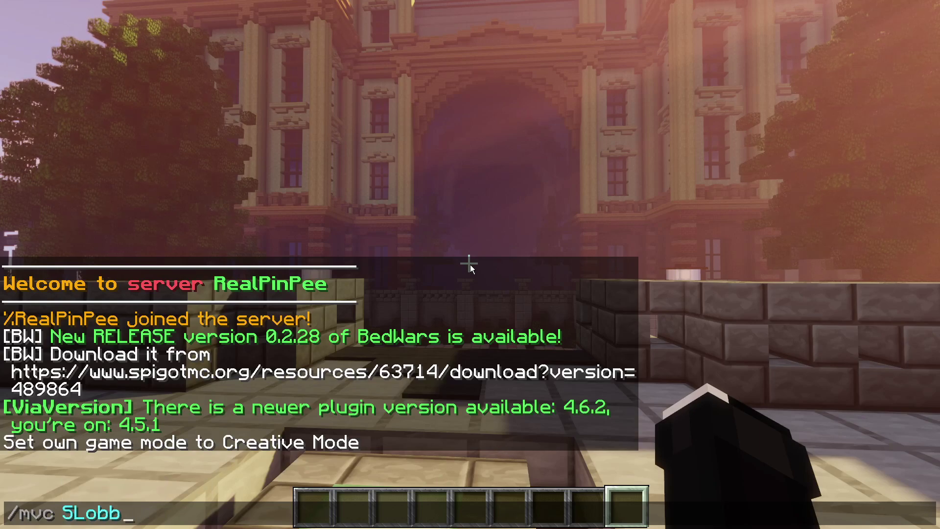
pyautogui.write('y nor')
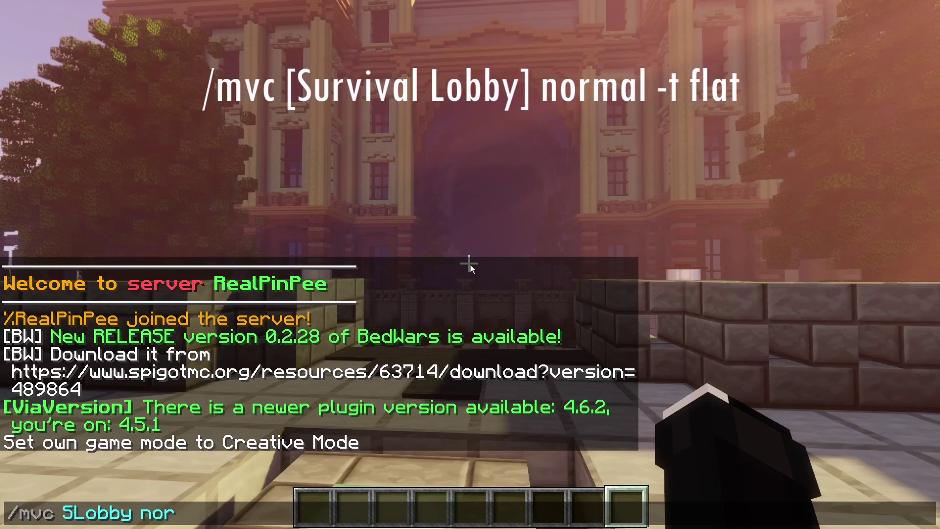
pyautogui.write('mal -t')
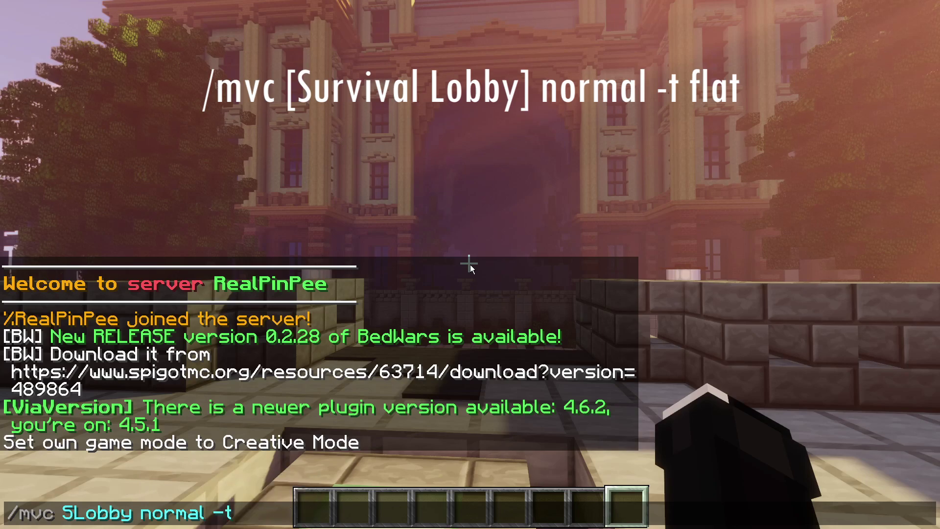
pyautogui.write(' flat')
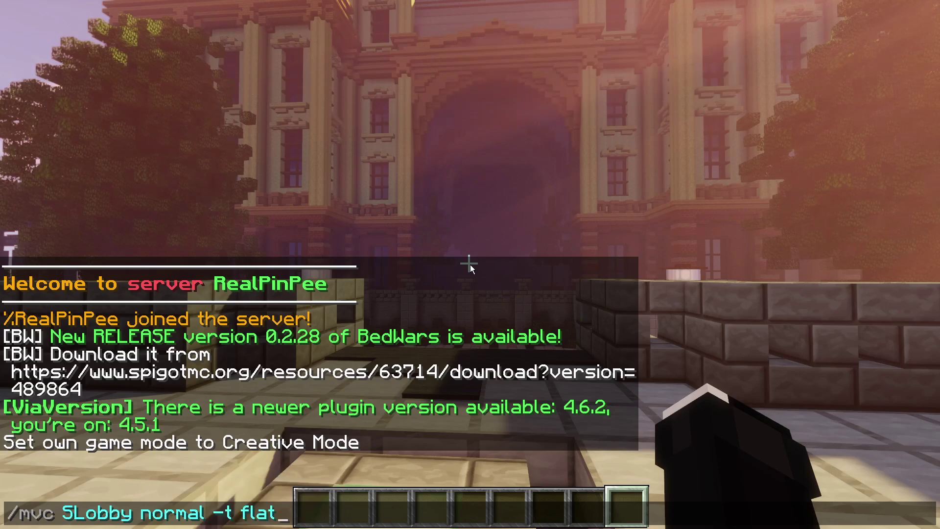
pyautogui.press('Return')
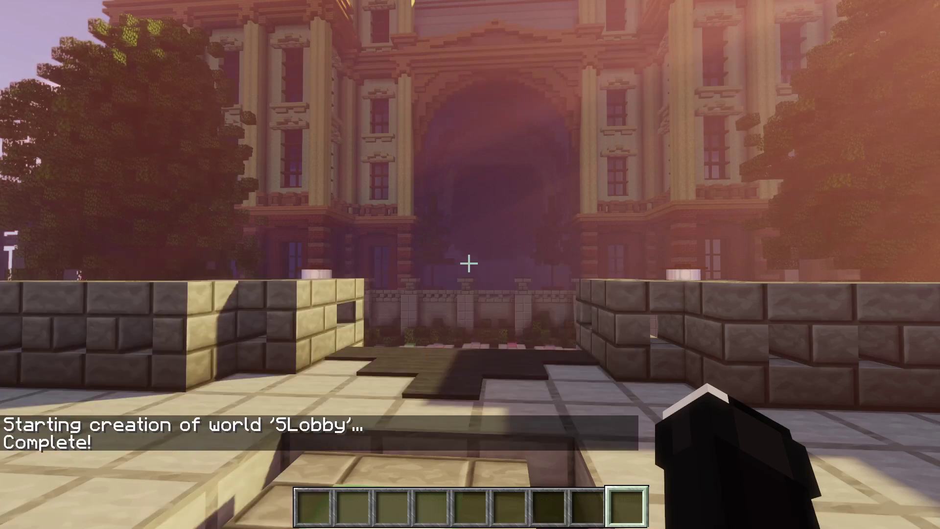
pyautogui.press('/')
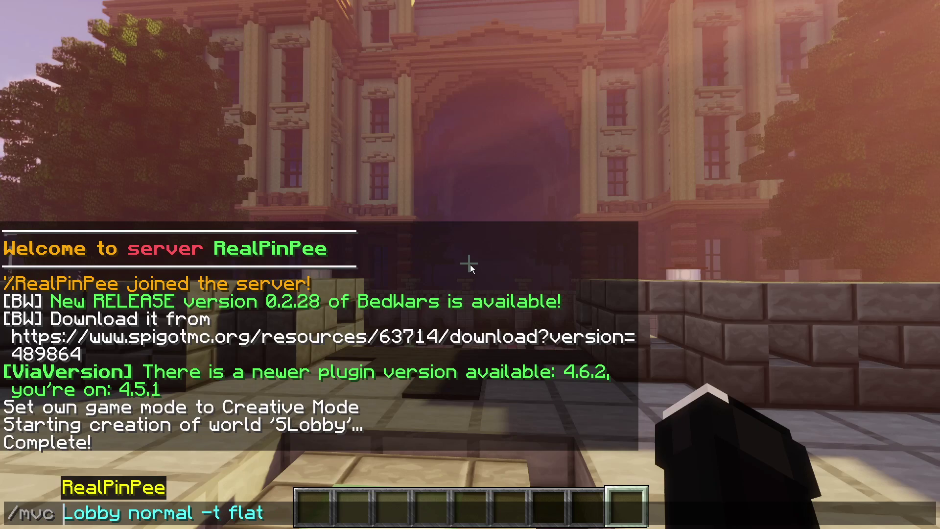
pyautogui.press('Return')
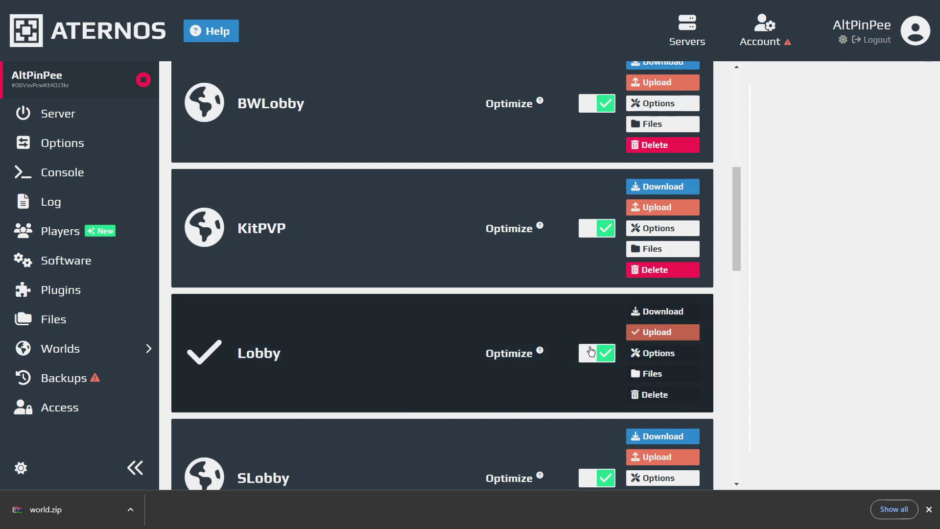
# Step: Scroll the Aternos worlds list down to the Lobby and SLobby entries
pyautogui.scroll(-2, 462, 321)
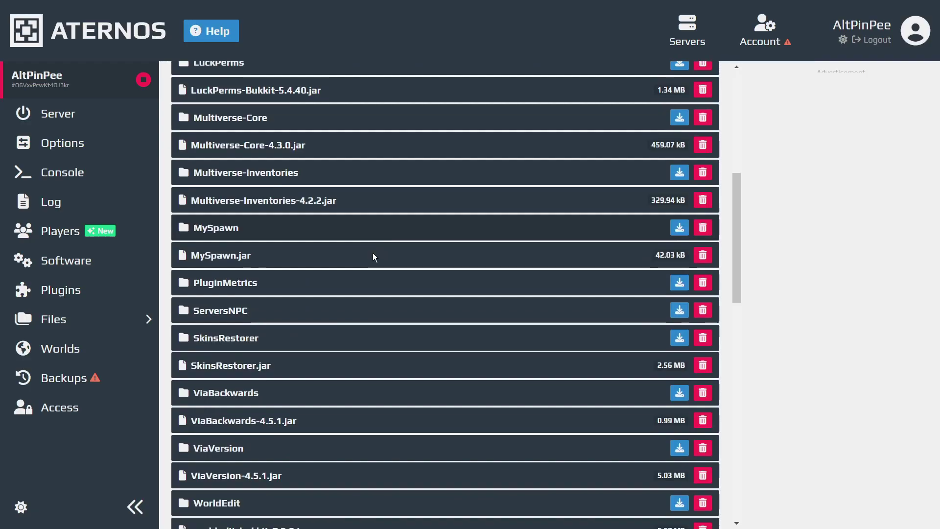
# Step: Open ServersNPC's data.json and change the first NPC's world to Lobby
pyautogui.scroll(-1, 371, 254)
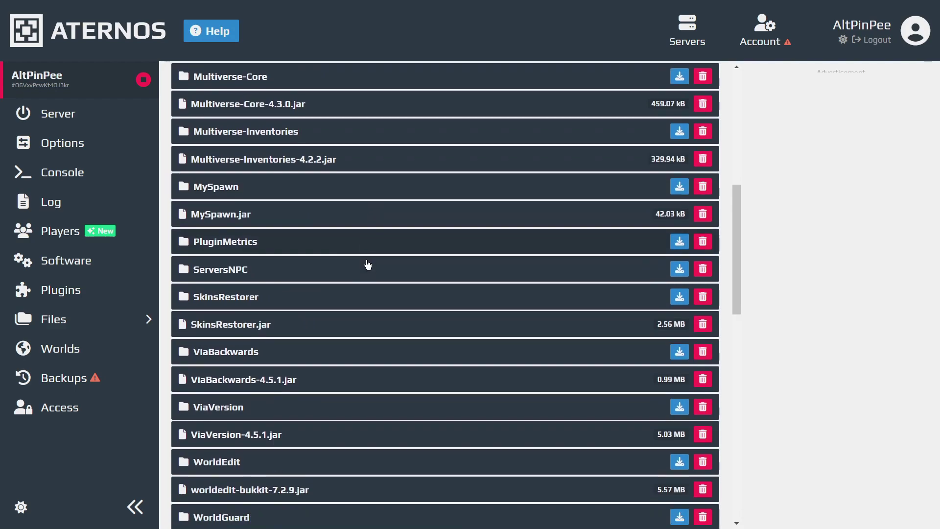
pyautogui.scroll(-1, 368, 264)
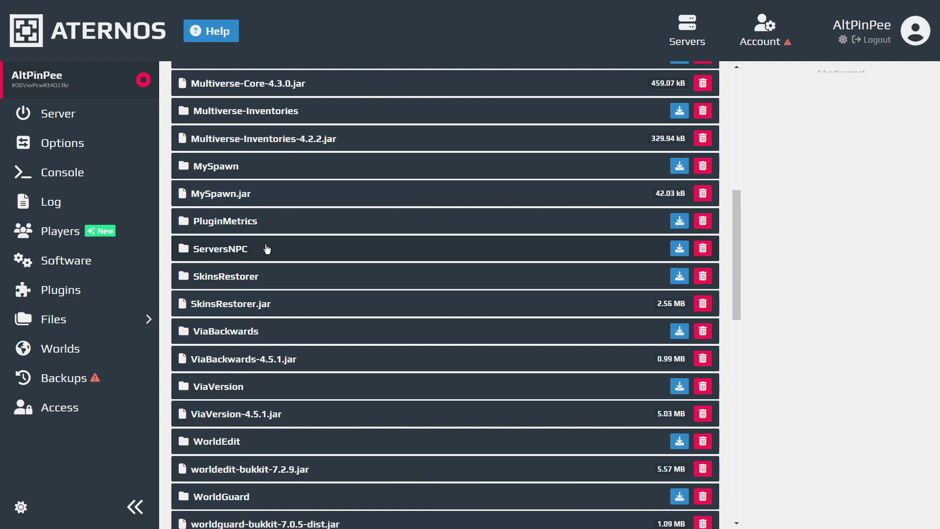
pyautogui.click(267, 249)
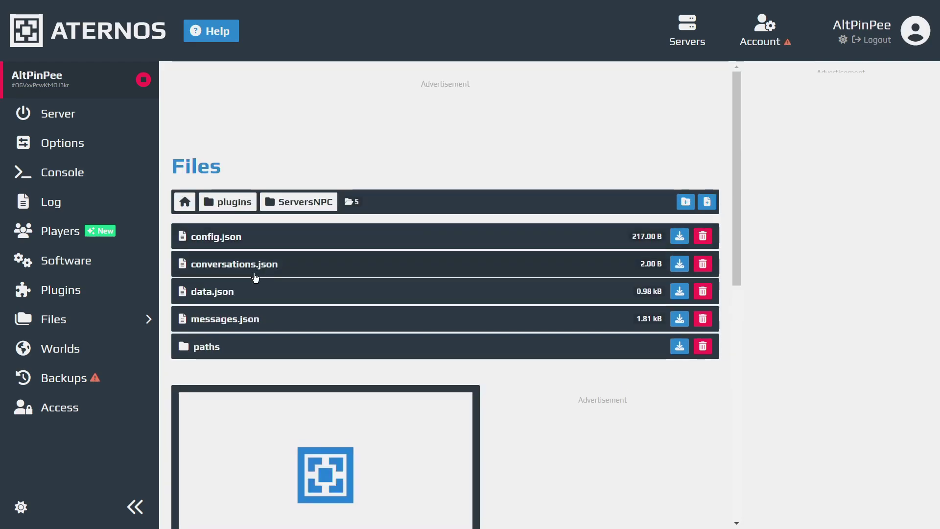
pyautogui.click(248, 294)
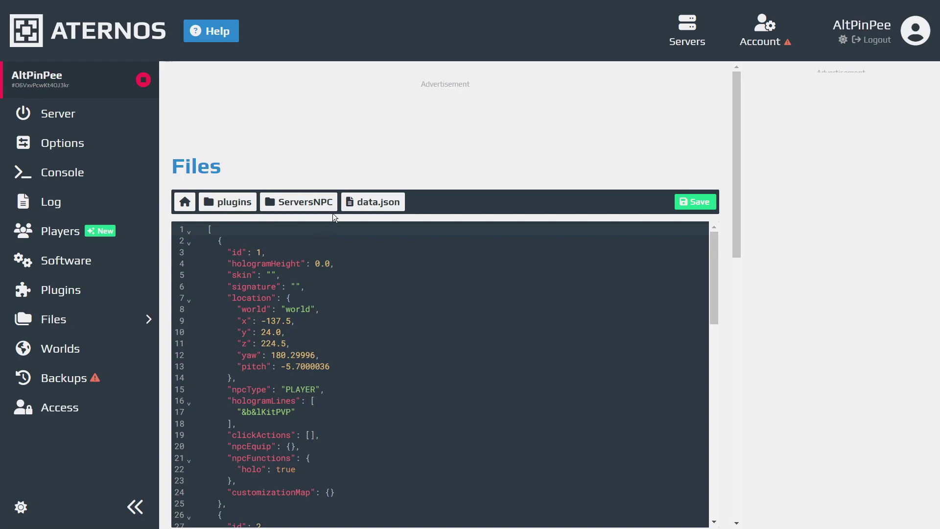
pyautogui.scroll(-2, 357, 151)
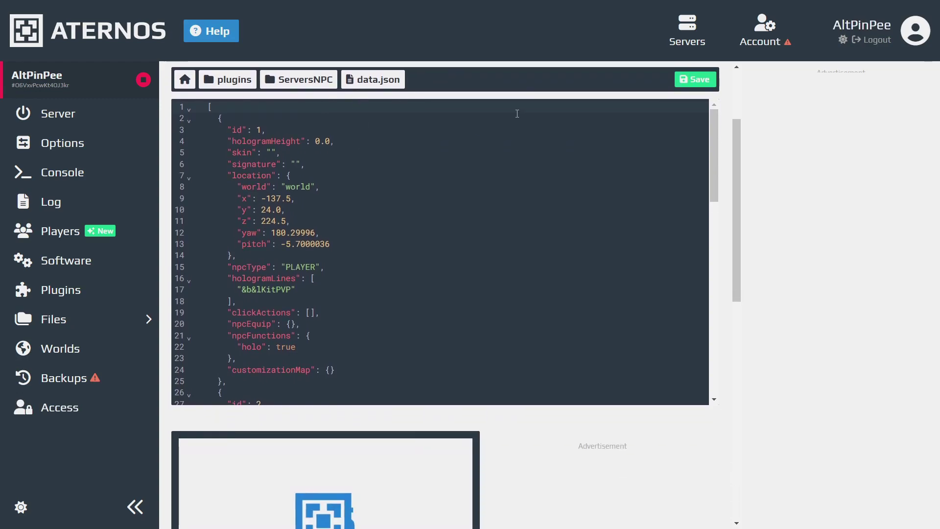
pyautogui.scroll(1, 517, 114)
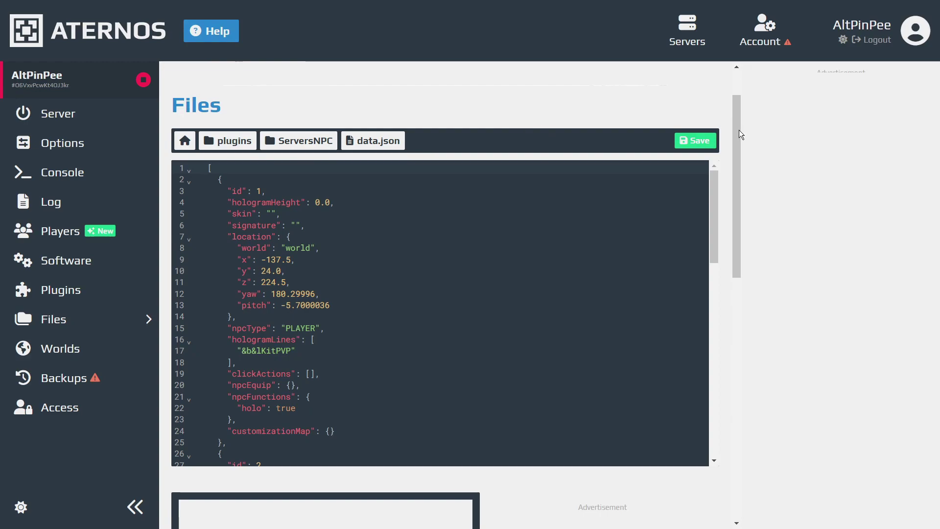
pyautogui.moveTo(739, 130); pyautogui.dragTo(740, 145)
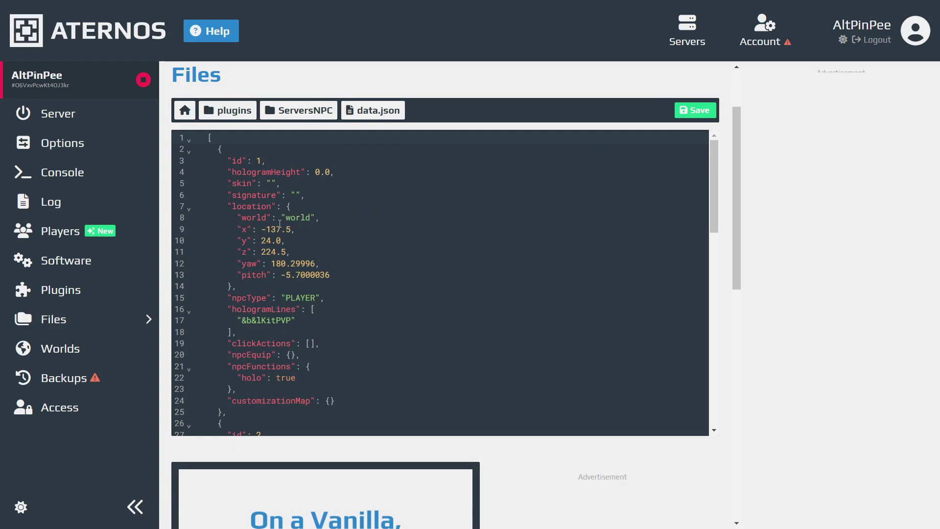
pyautogui.write('Lobby')
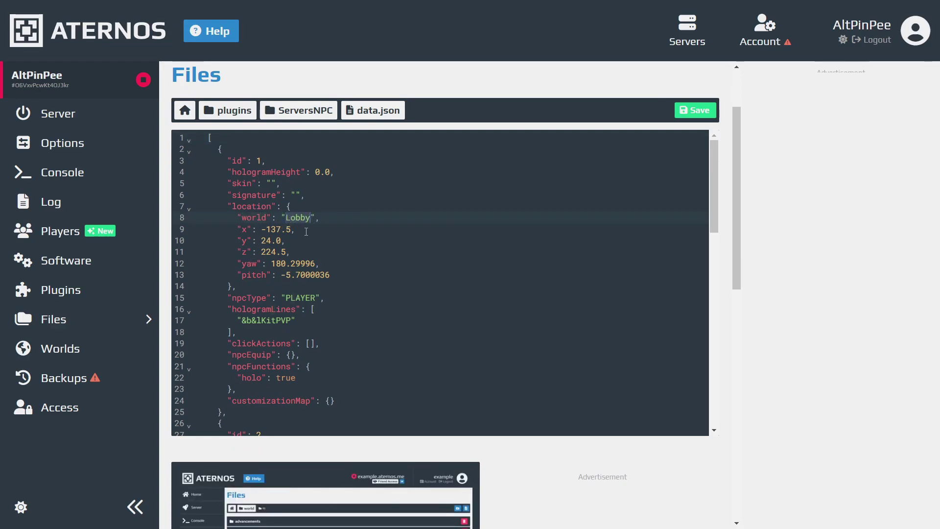
# Step: Set the second NPC's world to "Lobby", save data.json, and return to plugins
pyautogui.scroll(-4, 306, 231)
pyautogui.doubleClick(310, 308)
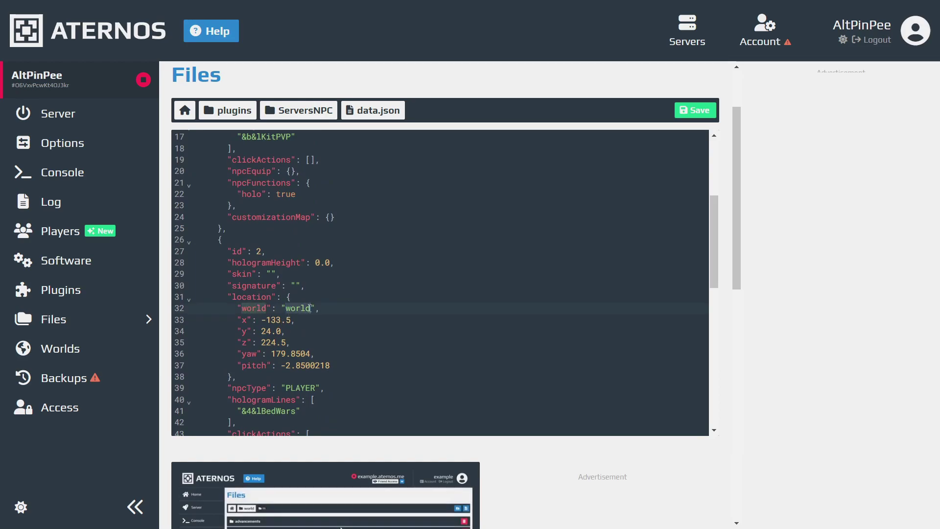
pyautogui.write('Lobby')
pyautogui.scroll(-4, 297, 340)
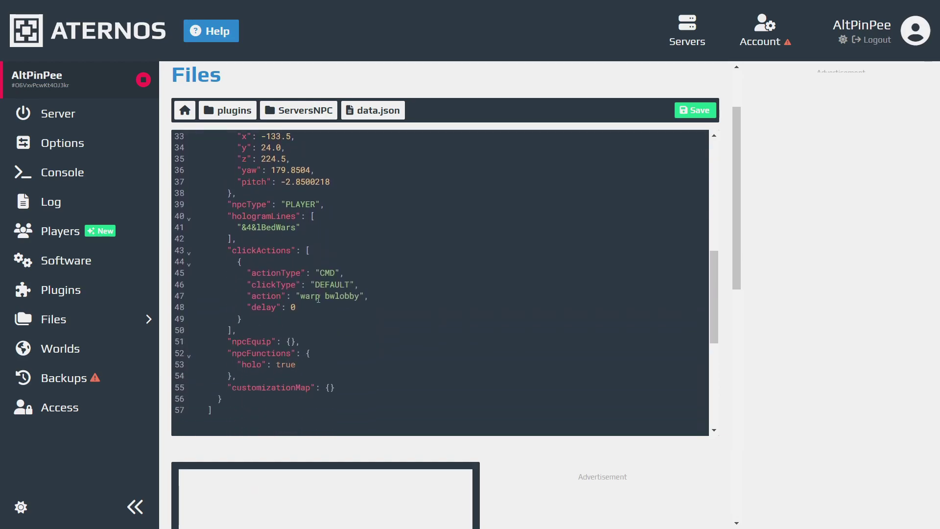
pyautogui.scroll(-2, 321, 312)
pyautogui.scroll(6, 323, 310)
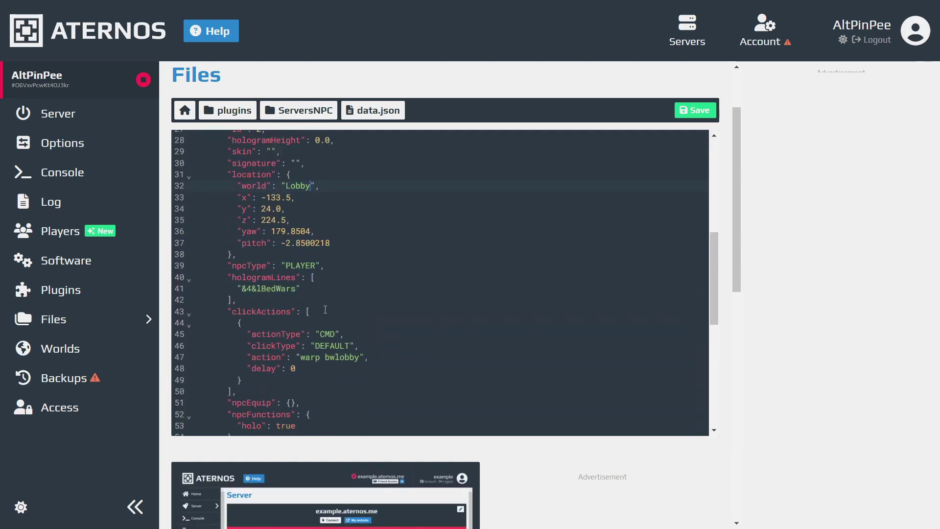
pyautogui.scroll(3, 326, 309)
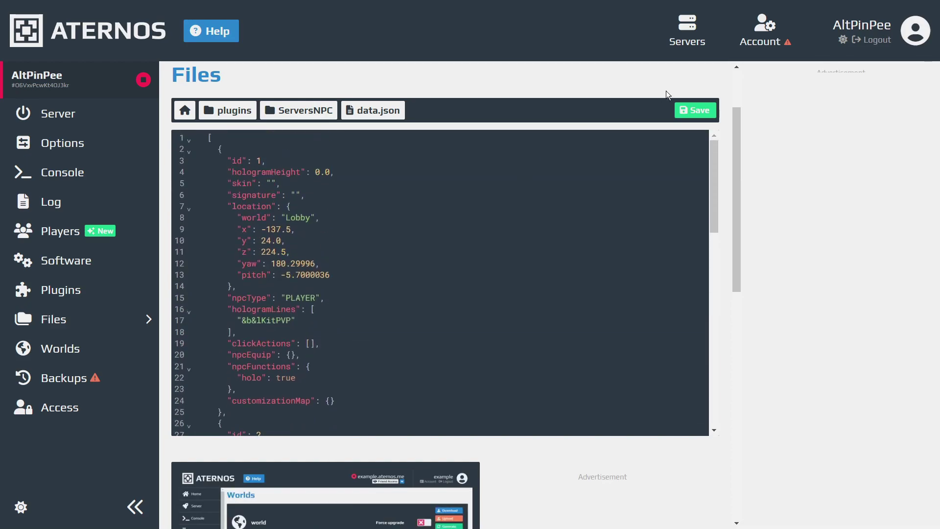
pyautogui.click(693, 109)
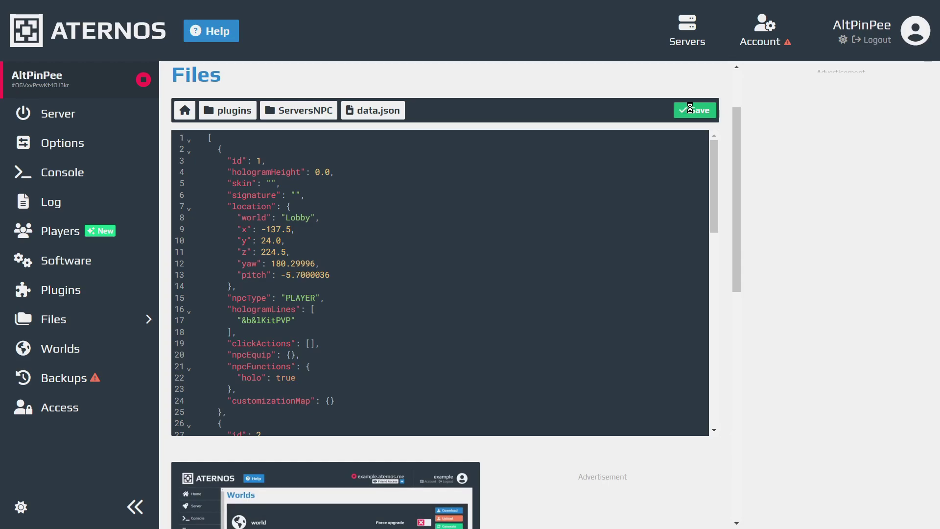
pyautogui.click(225, 295)
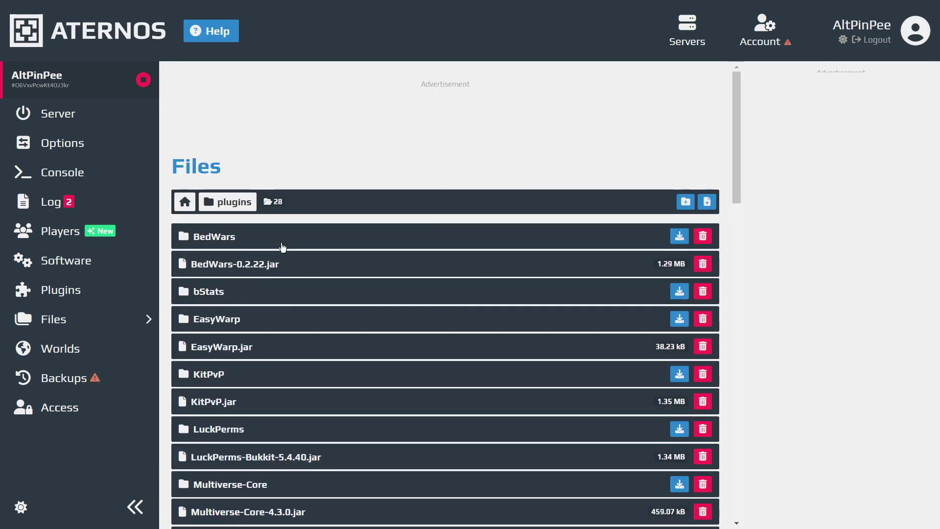
# Step: Delete every stored spawn line from MySpawn's Spawn.yml
pyautogui.scroll(-2, 290, 239)
pyautogui.scroll(-1, 290, 236)
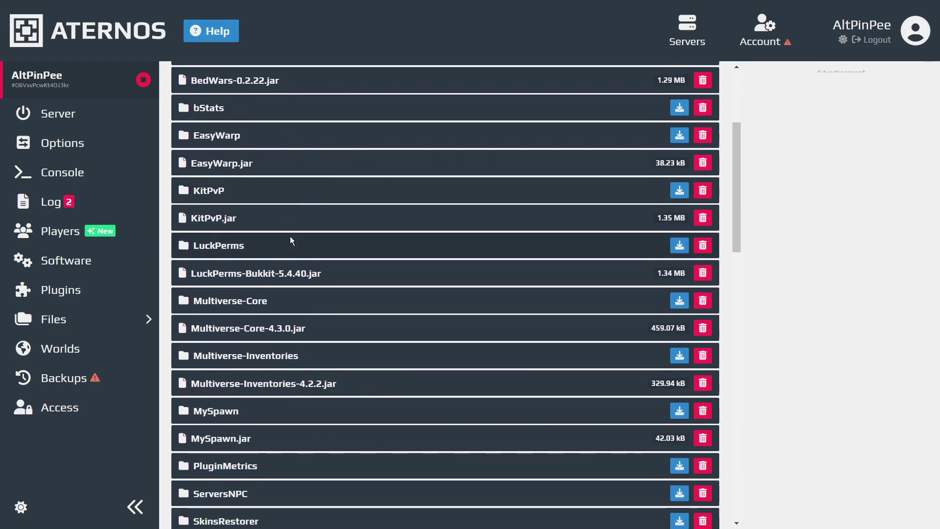
pyautogui.click(248, 417)
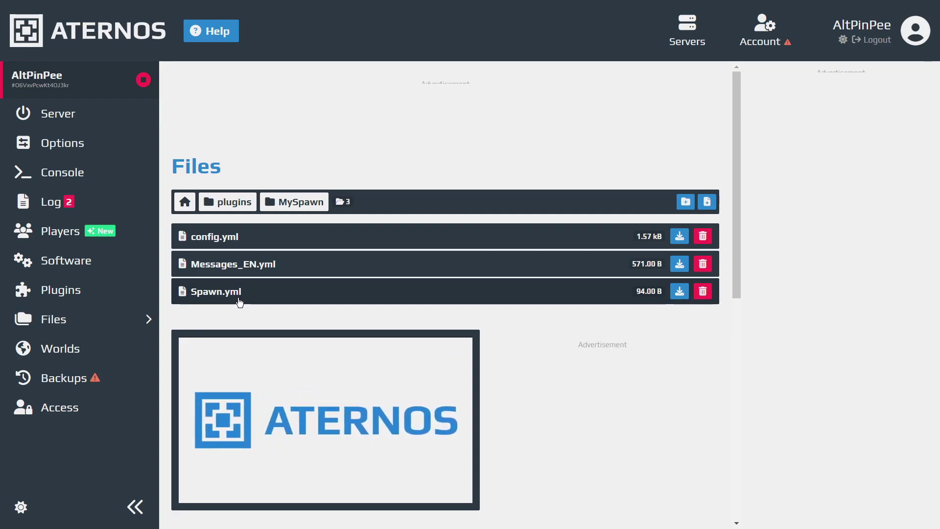
pyautogui.click(240, 293)
pyautogui.moveTo(323, 298); pyautogui.dragTo(166, 215)
pyautogui.press('BackSpace')
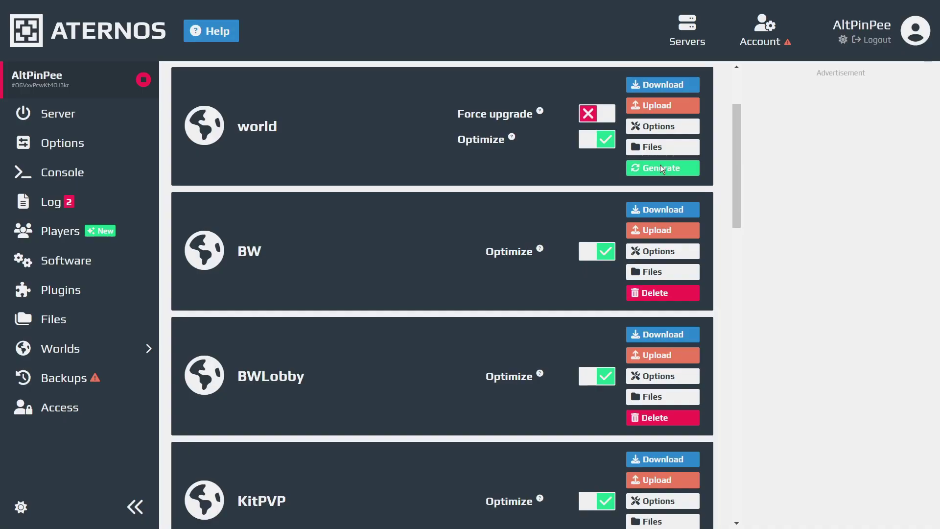
# Step: Choose Generate on the main world entry to regenerate it from scratch
pyautogui.click(660, 168)
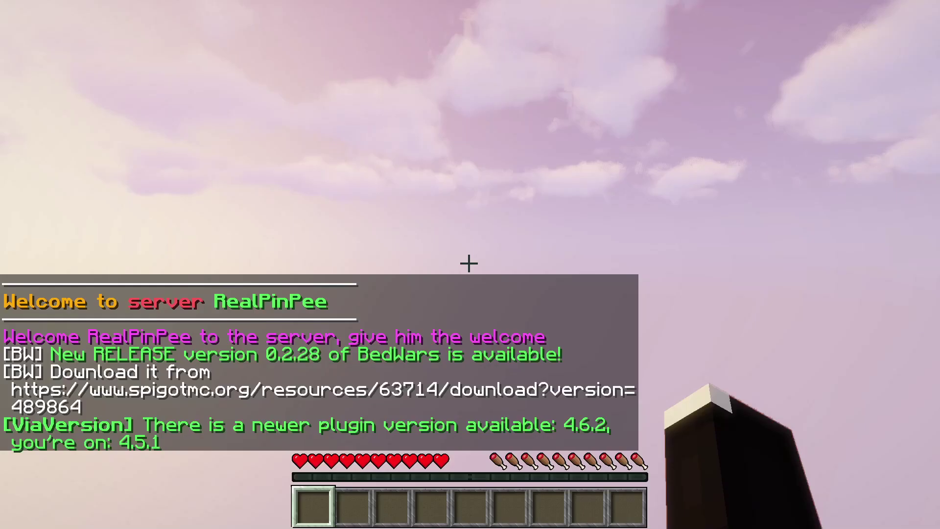
# Step: Switch to creative mode with /gamemode creative and respawn after falling out
pyautogui.press('/')
pyautogui.write('gamemode creative')
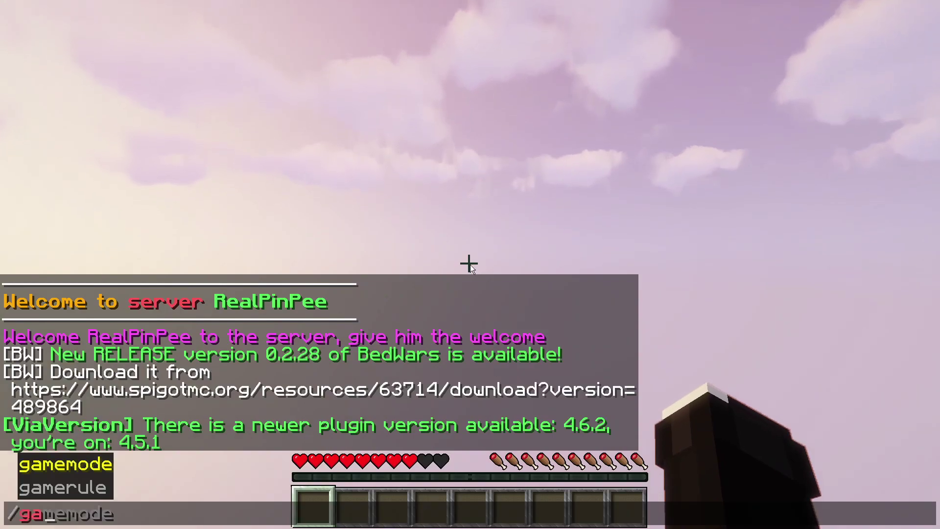
pyautogui.press('Return')
pyautogui.click(482, 292)
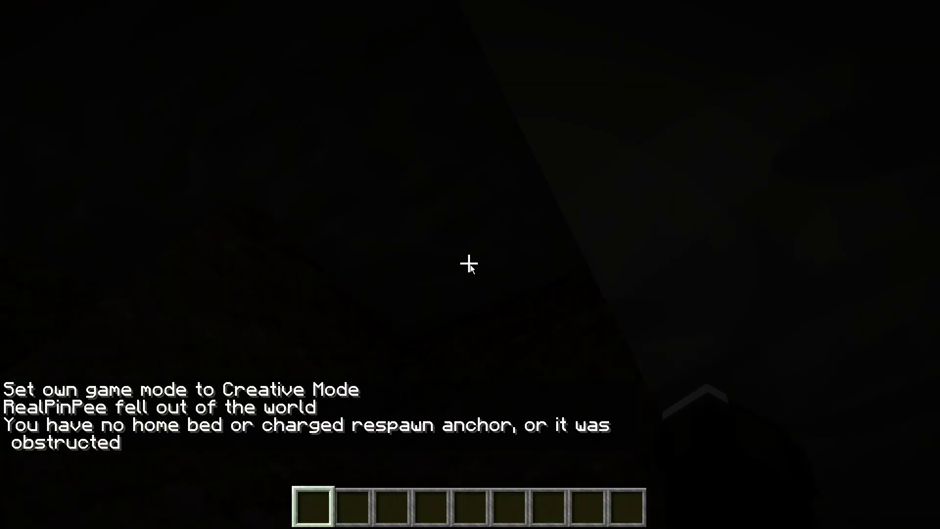
pyautogui.hotkey('F3', 'n')
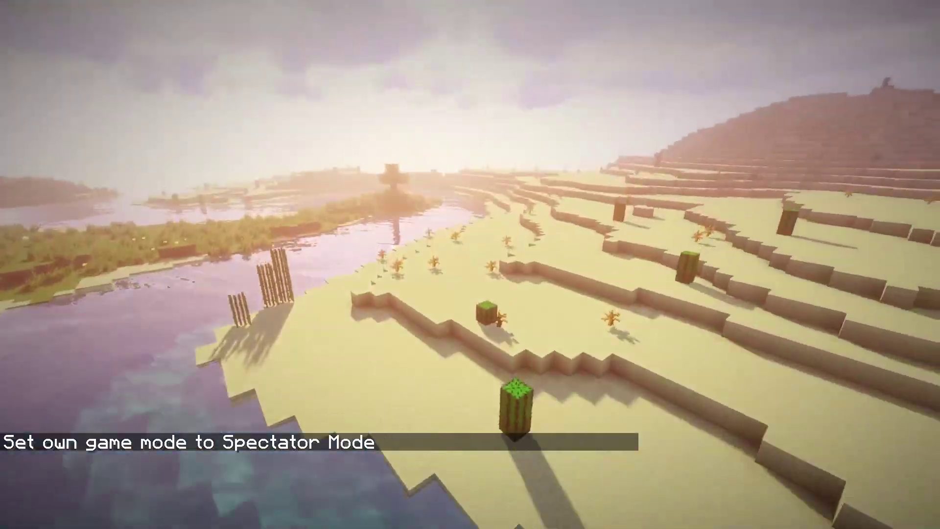
pyautogui.press('/')
pyautogui.press('Escape')
pyautogui.hotkey('F3', 'n')
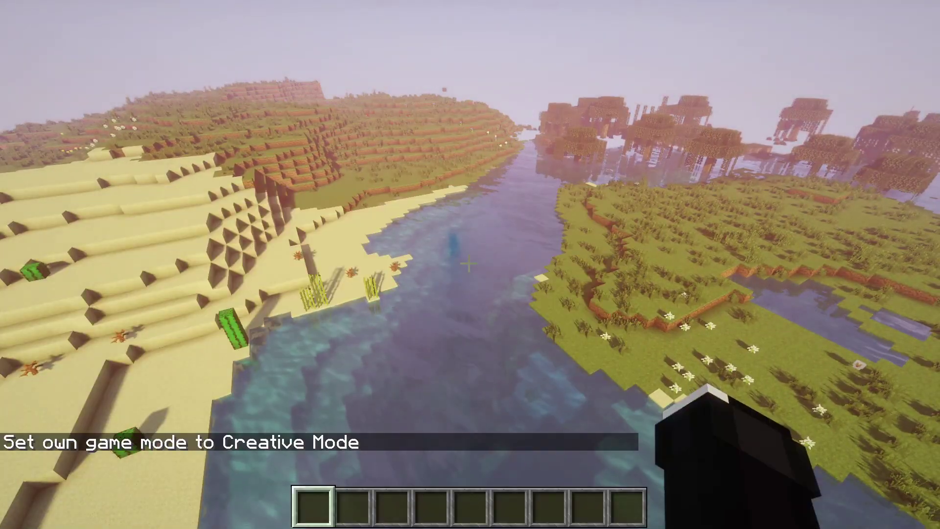
# Step: Teleport to Lobby via /mvtp Lobby and /mv confirm, then go creative and respawn
pyautogui.press('/')
pyautogui.write('mv')
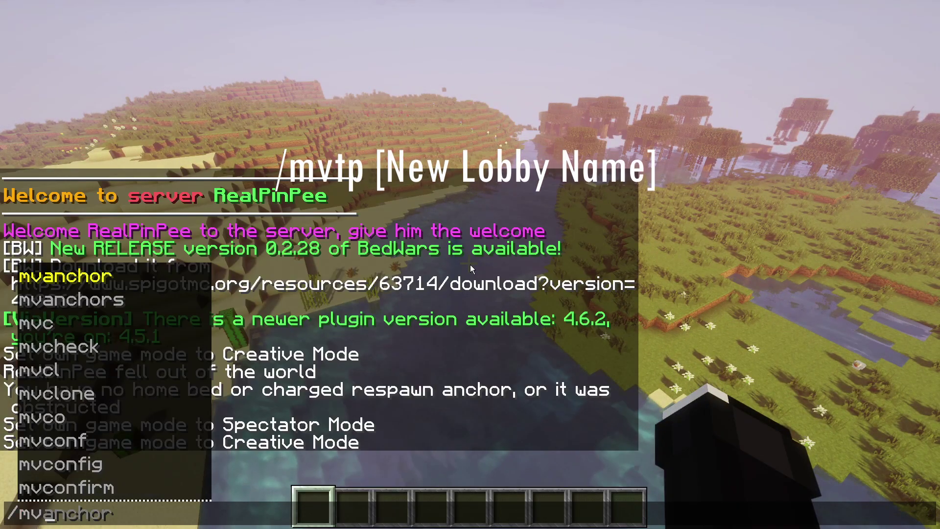
pyautogui.write('tp Lobby')
pyautogui.press('Return')
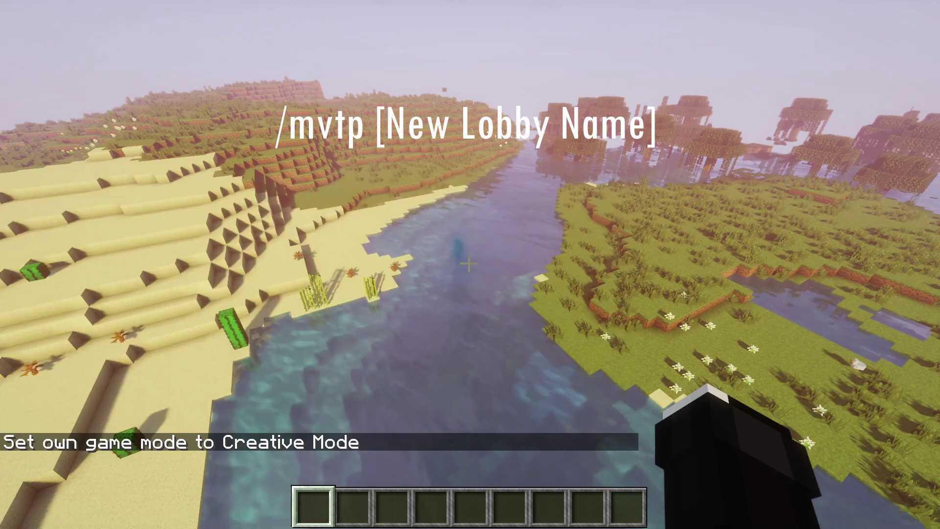
pyautogui.press('/')
pyautogui.write('m')
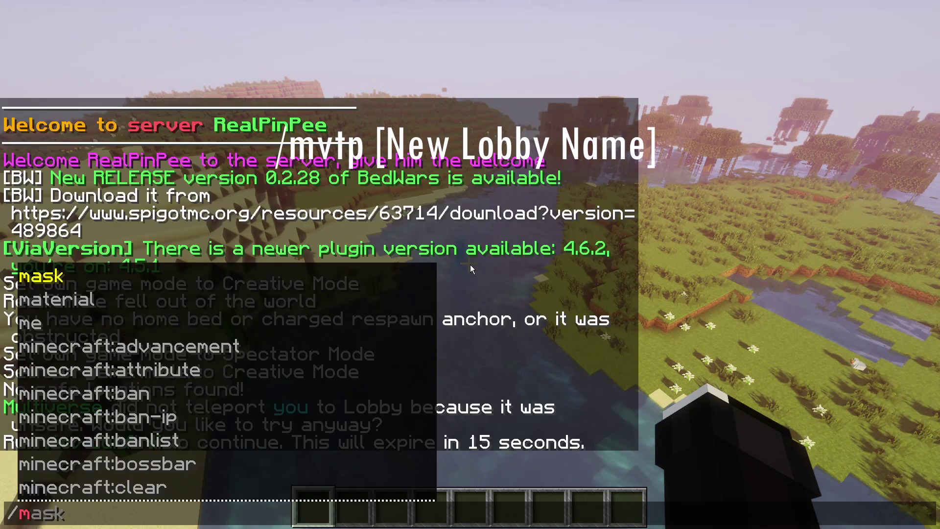
pyautogui.write('v confir')
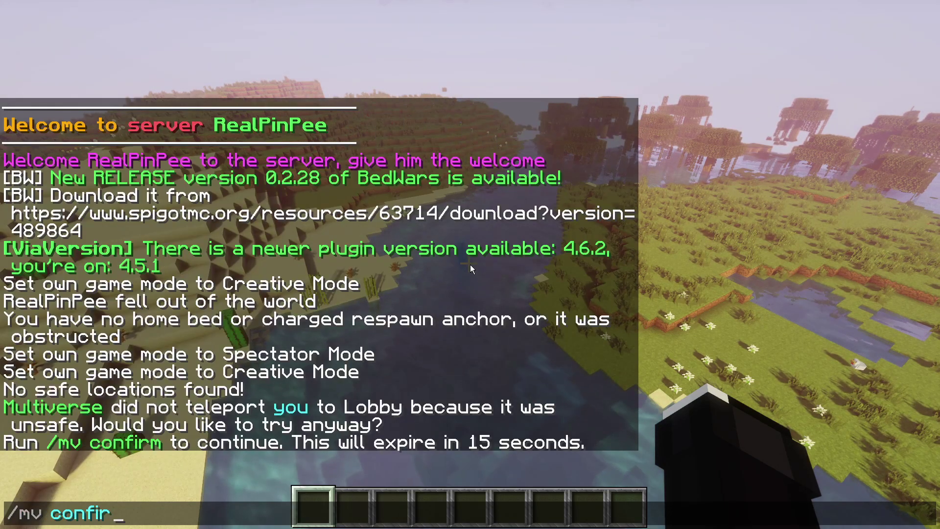
pyautogui.write('m')
pyautogui.press('Return')
pyautogui.press('/')
pyautogui.write('gamemode')
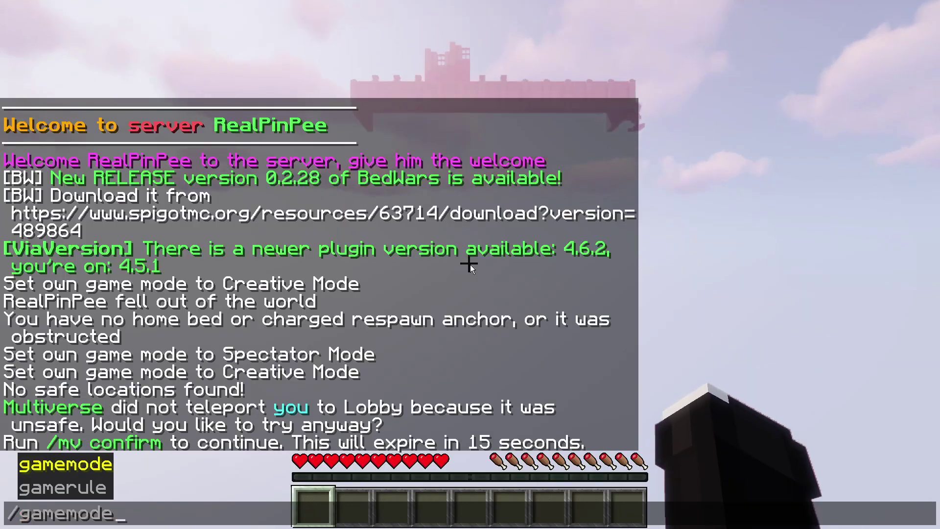
pyautogui.write(' creative')
pyautogui.press('Return')
pyautogui.click(472, 289)
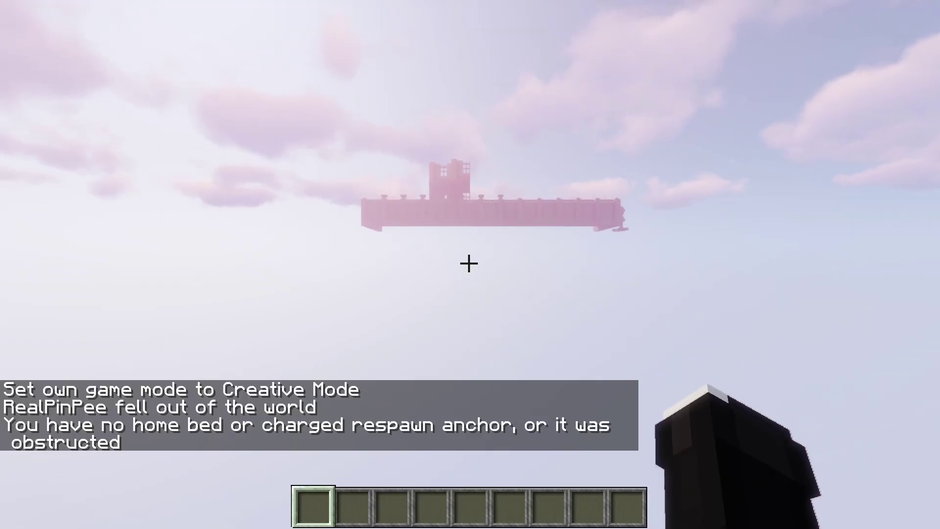
# Step: Search the creative inventory, then disable monster spawning with /mvm set monsters false
pyautogui.press('e')
pyautogui.click(632, 106)
pyautogui.write('f')
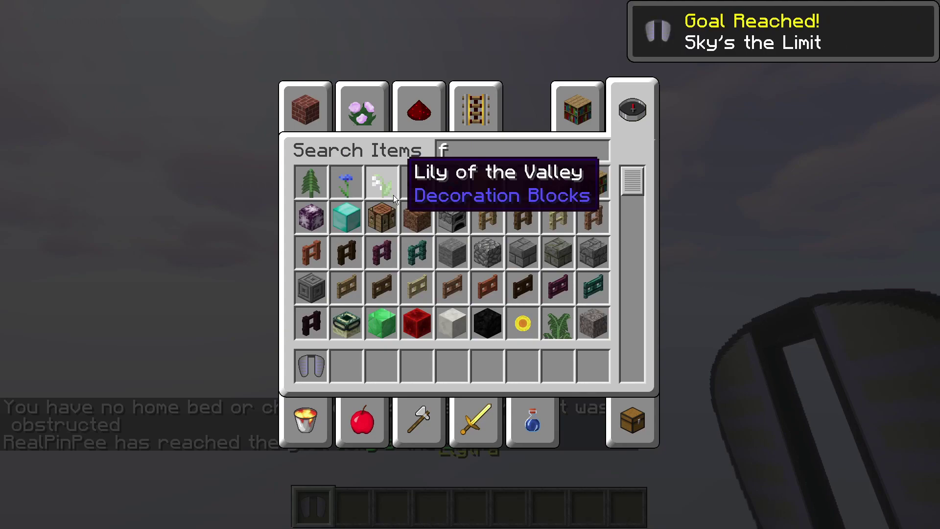
pyautogui.write('iree')
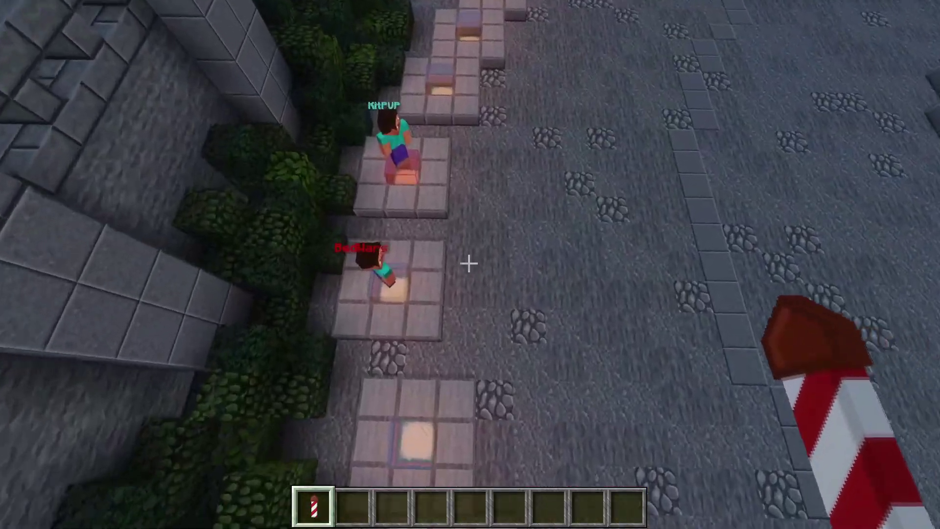
pyautogui.write('4')
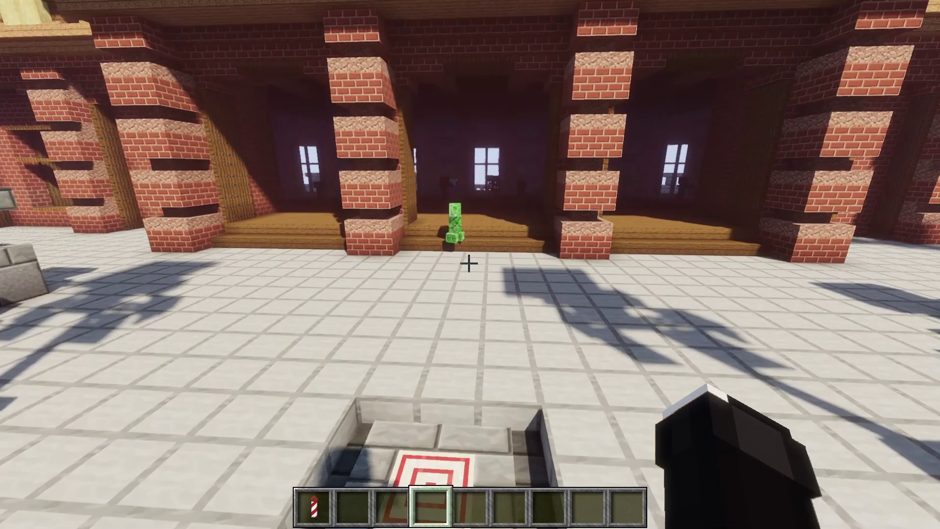
pyautogui.write('/')
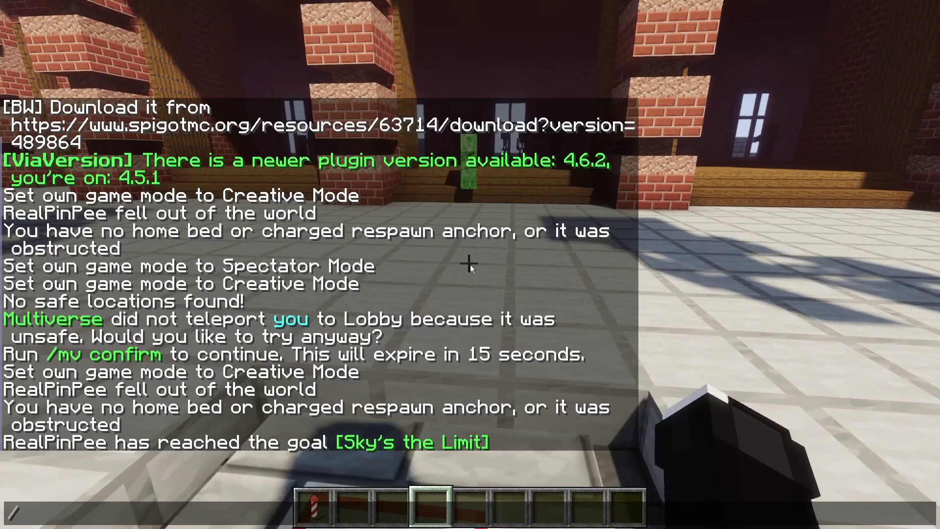
pyautogui.write('mvm set')
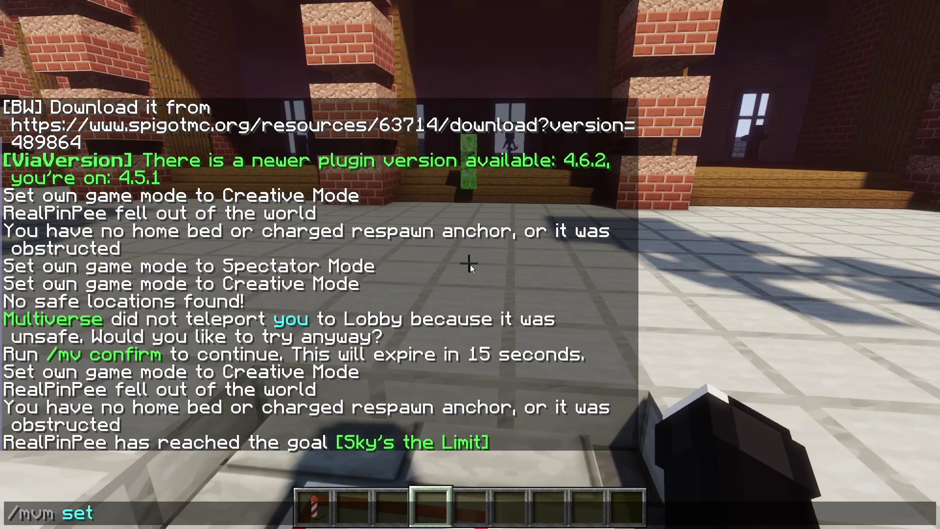
pyautogui.write(' monsters false')
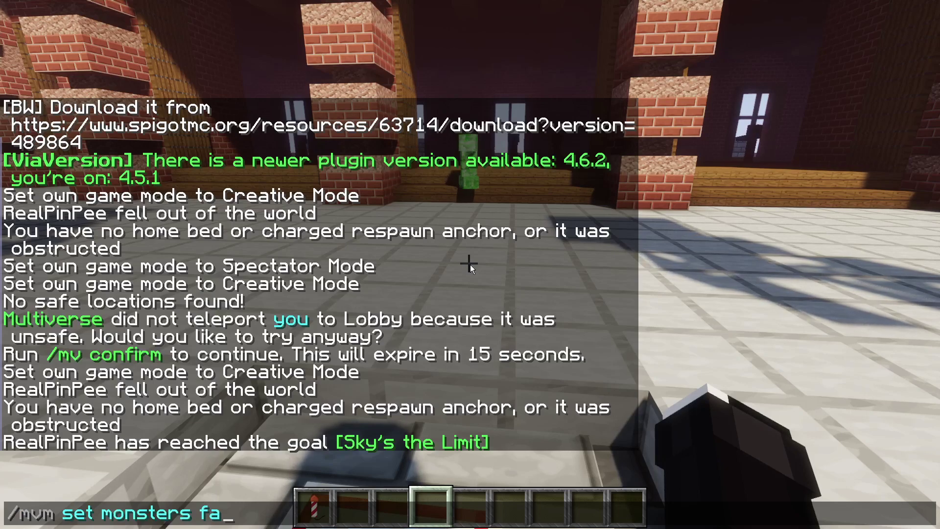
pyautogui.press('Return')
# Step: Disable animal spawning as well with /mvm set animals false
pyautogui.press('t')
pyautogui.press('Up')
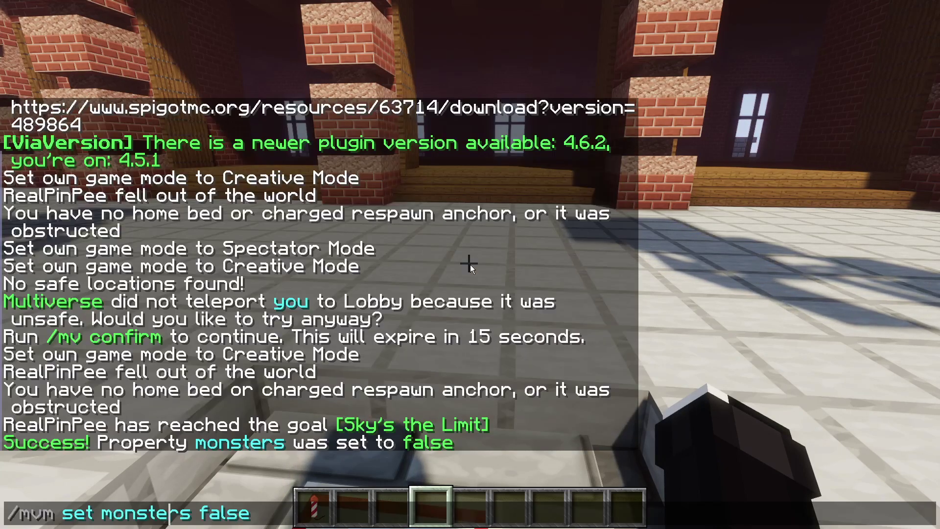
pyautogui.press('Left')
pyautogui.press('Left')
pyautogui.press('Left')
pyautogui.press('Left')
pyautogui.press('Left')
pyautogui.press('Left')
pyautogui.press('BackSpace')
pyautogui.press('BackSpace')
pyautogui.press('BackSpace')
pyautogui.press('BackSpace')
pyautogui.press('BackSpace')
pyautogui.press('BackSpace')
pyautogui.press('BackSpace')
pyautogui.press('BackSpace')
pyautogui.write('as')
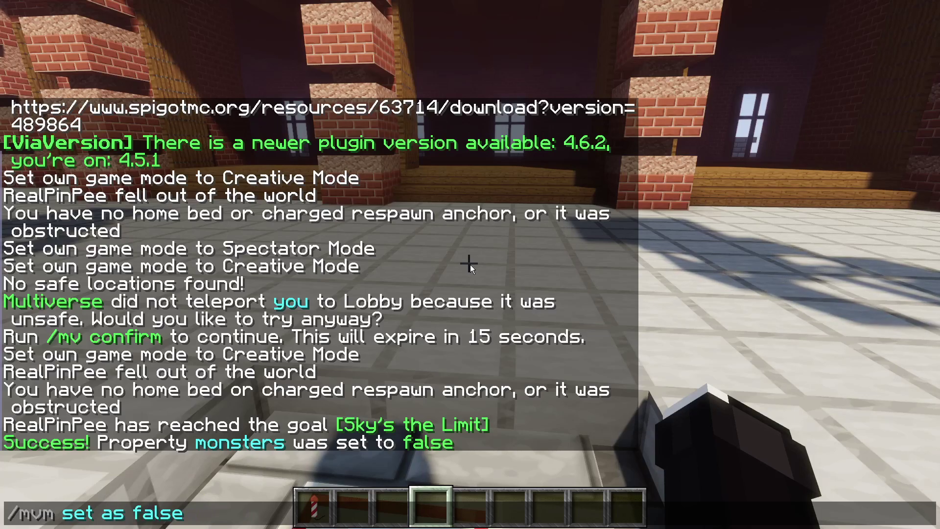
pyautogui.press('Return')
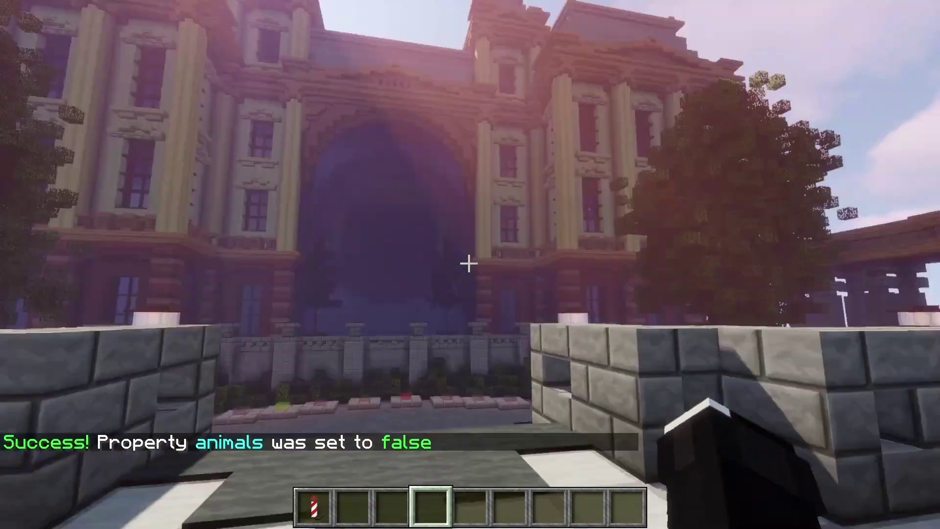
# Step: Set the lobby spawn with /setspawn and teleport to it with /spawn
pyautogui.write('/')
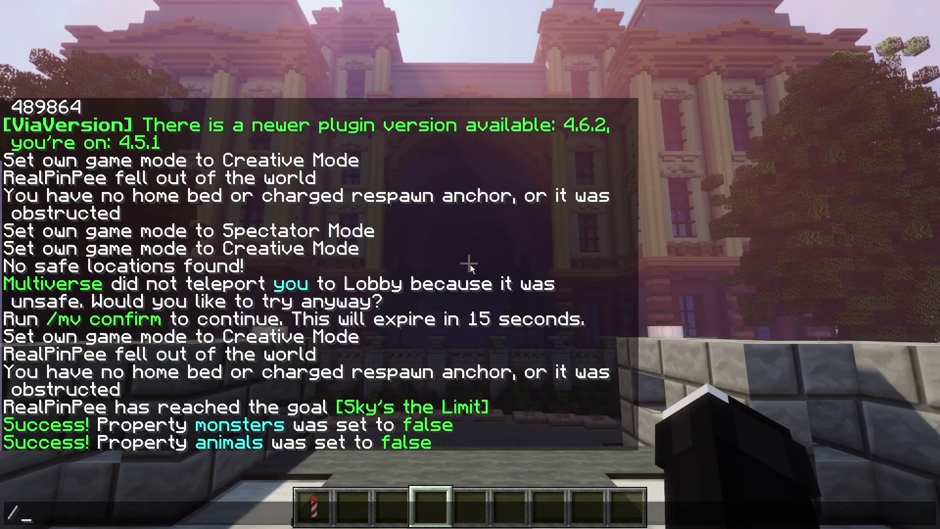
pyautogui.write('setspaw')
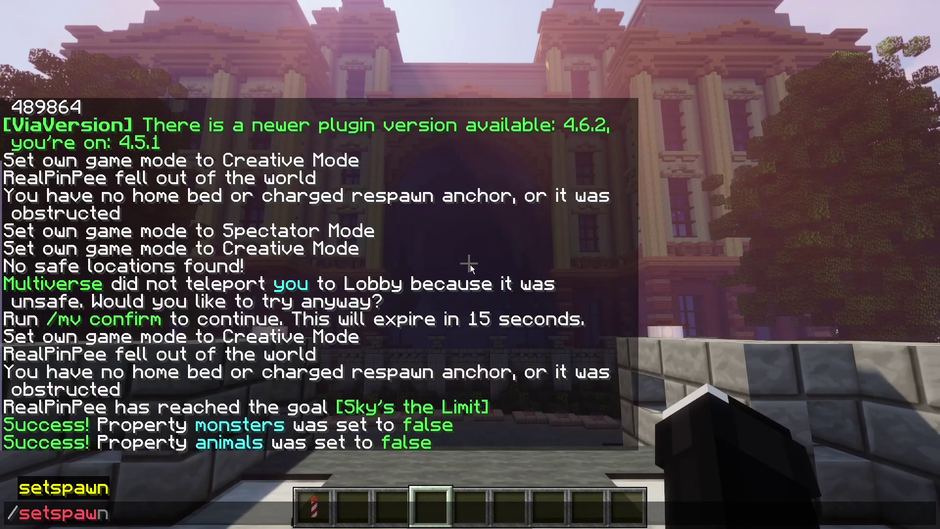
pyautogui.write('n')
pyautogui.press('Return')
pyautogui.write('/spawn')
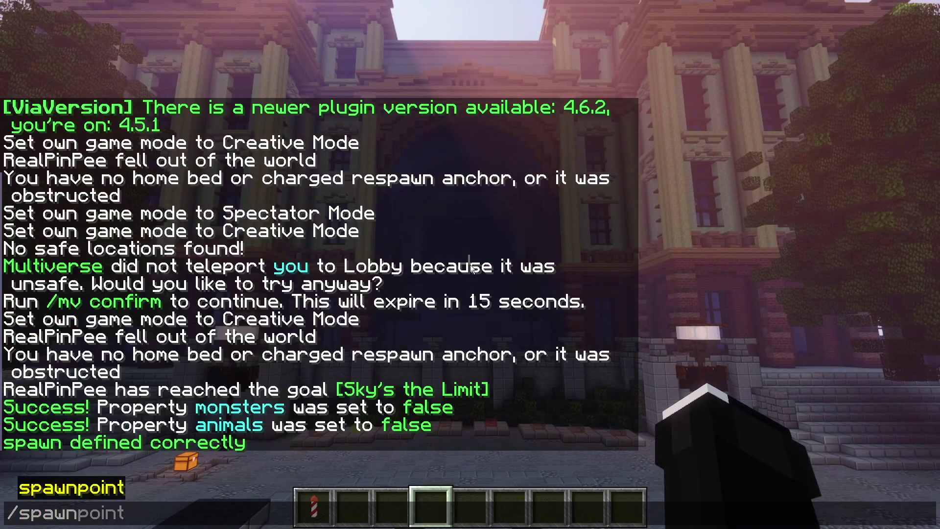
pyautogui.press('Return')
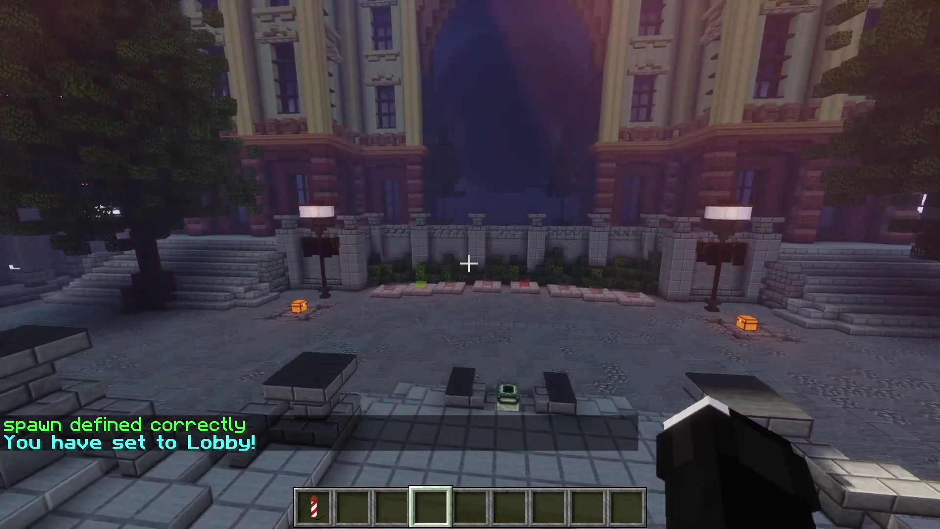
# Step: Test the BedWars NPC warp to BWLobby, then return with /spawn
pyautogui.press('w')
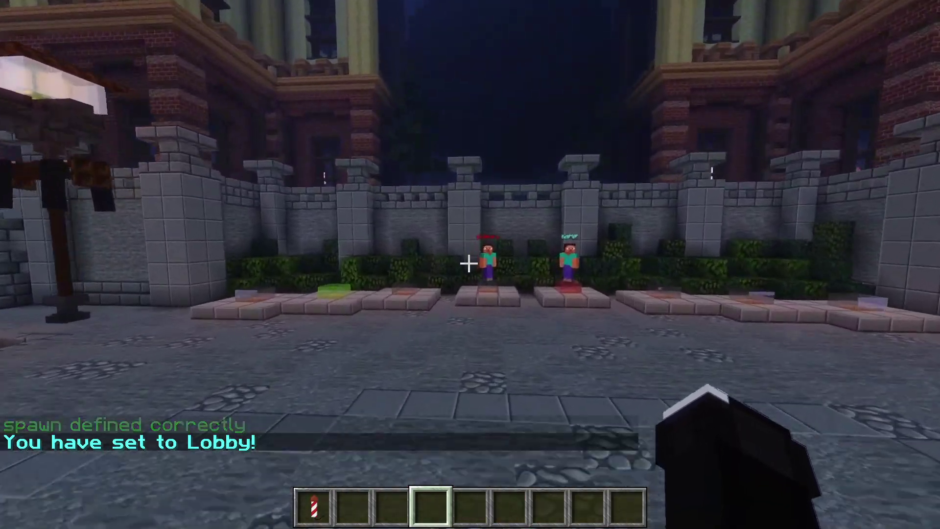
pyautogui.press('w')
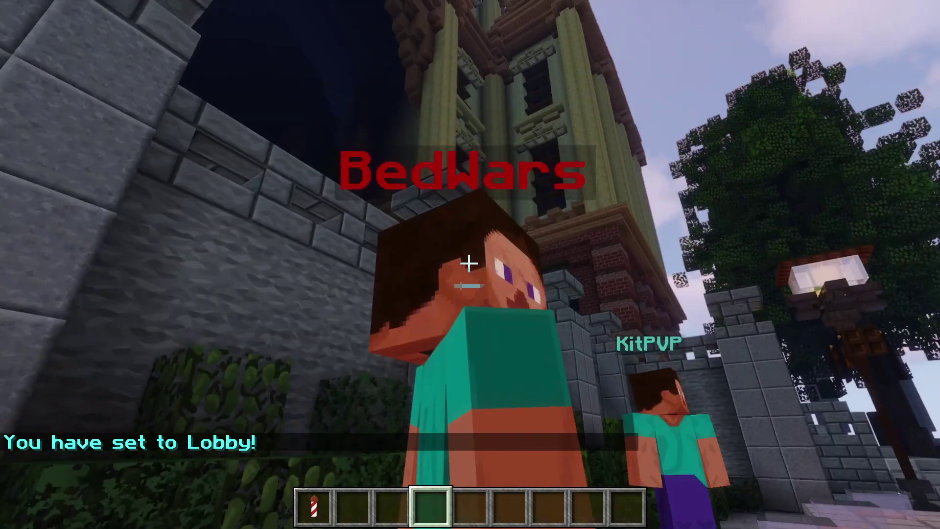
pyautogui.rightClick(468, 263)
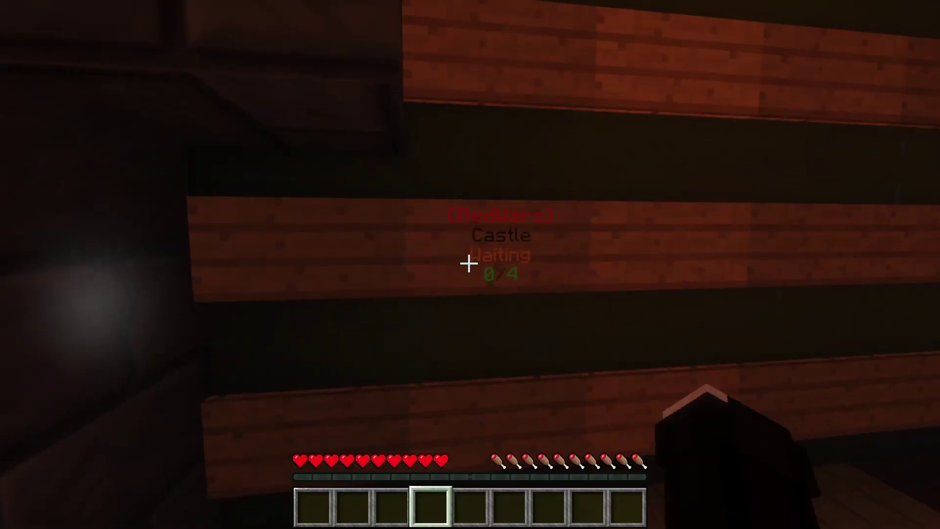
pyautogui.press('/')
pyautogui.write('spawn')
pyautogui.press('Return')
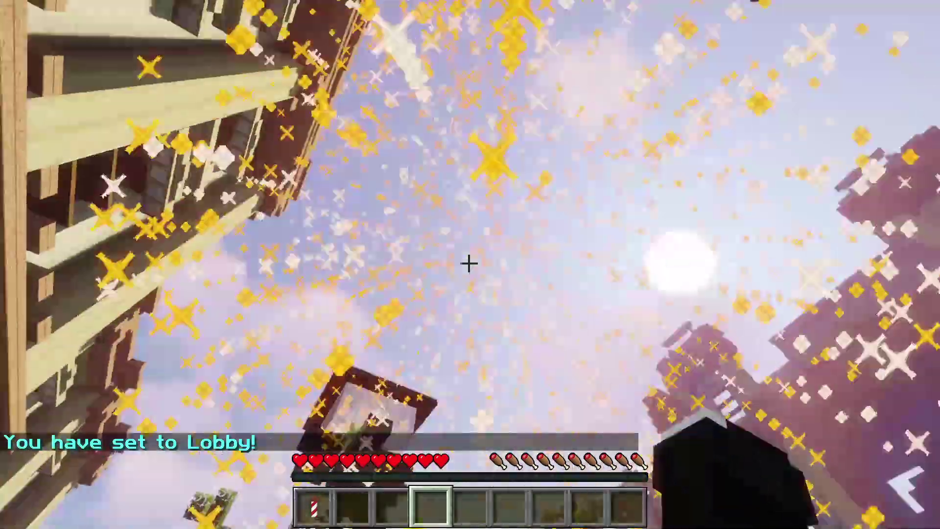
# Step: Switch back to creative mode with /gamemode creative
pyautogui.press('/')
pyautogui.write('gamemode creative')
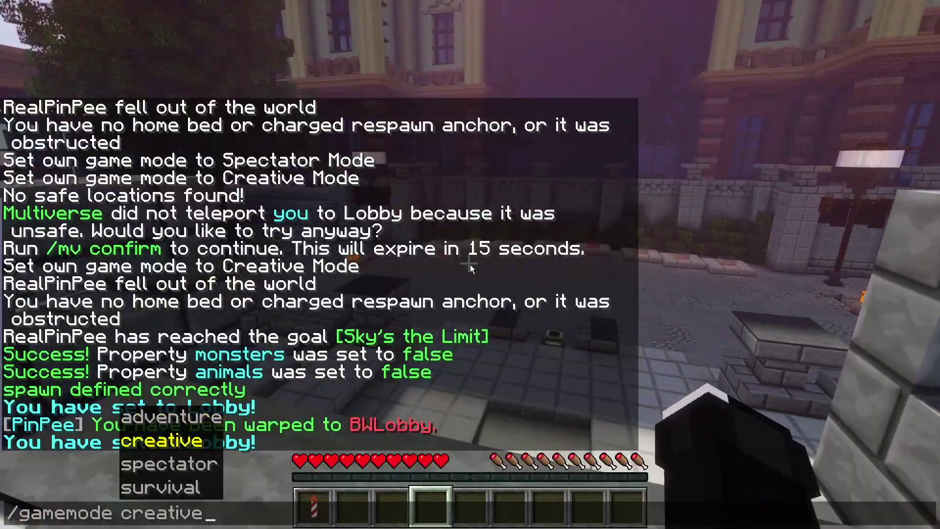
pyautogui.press('Return')
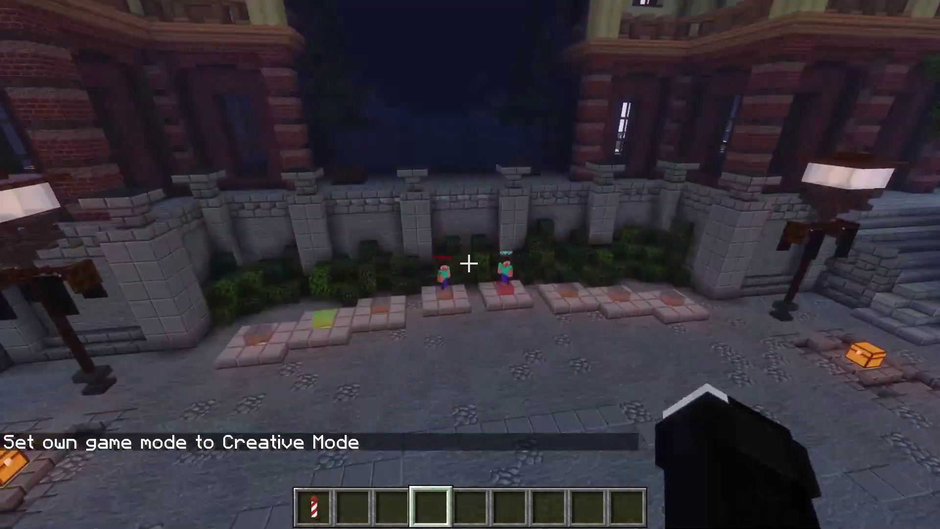
pyautogui.press('/')
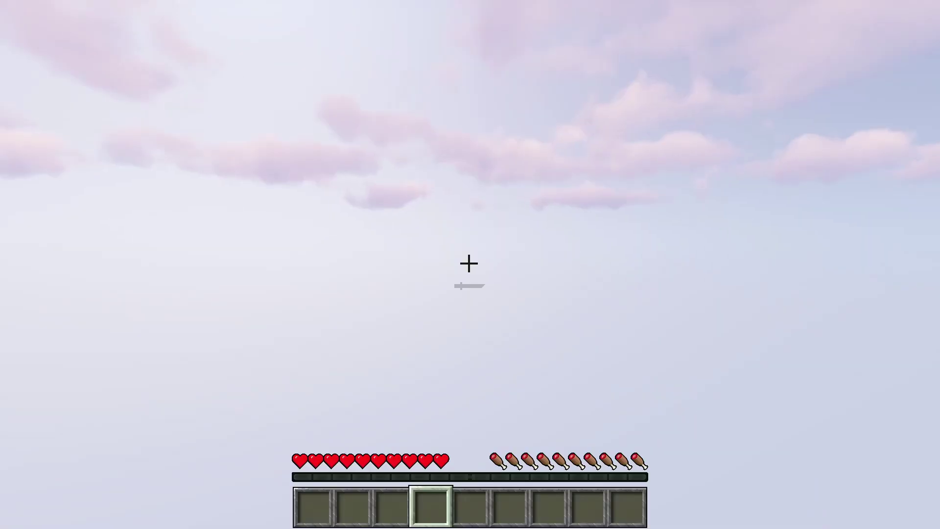
# Step: Teleport to 1.5, 10.0, 57.5, then warp to SLobby with /warp SLobby
pyautogui.press('/')
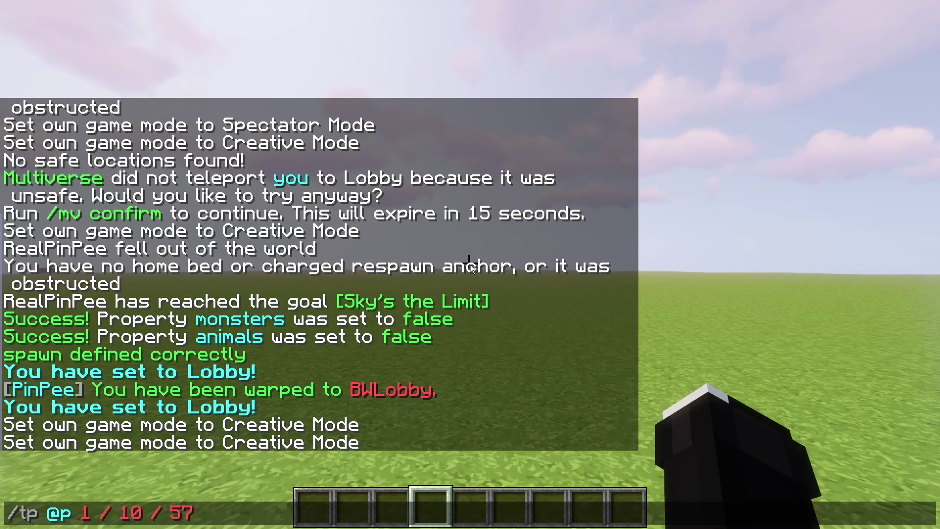
pyautogui.press('Return')
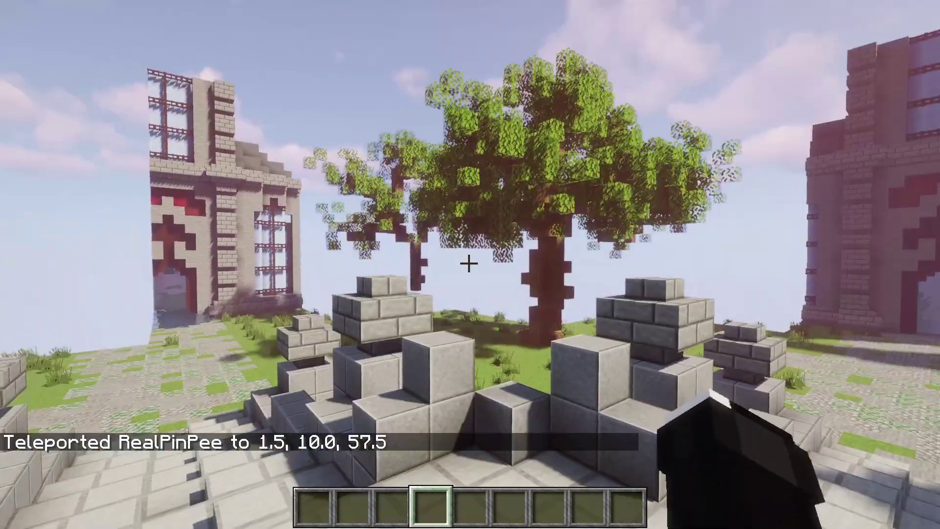
pyautogui.write('/')
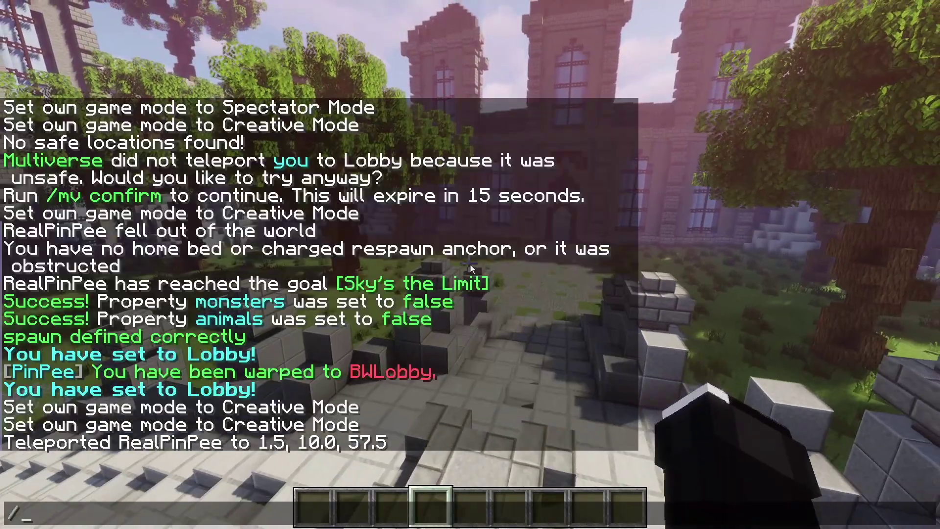
pyautogui.write('warp SL')
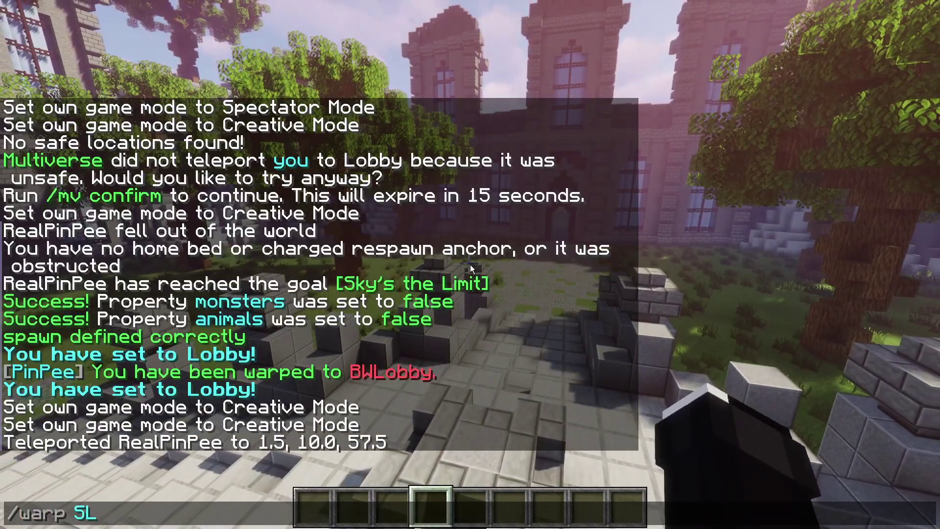
pyautogui.write('obby')
pyautogui.press('Return')
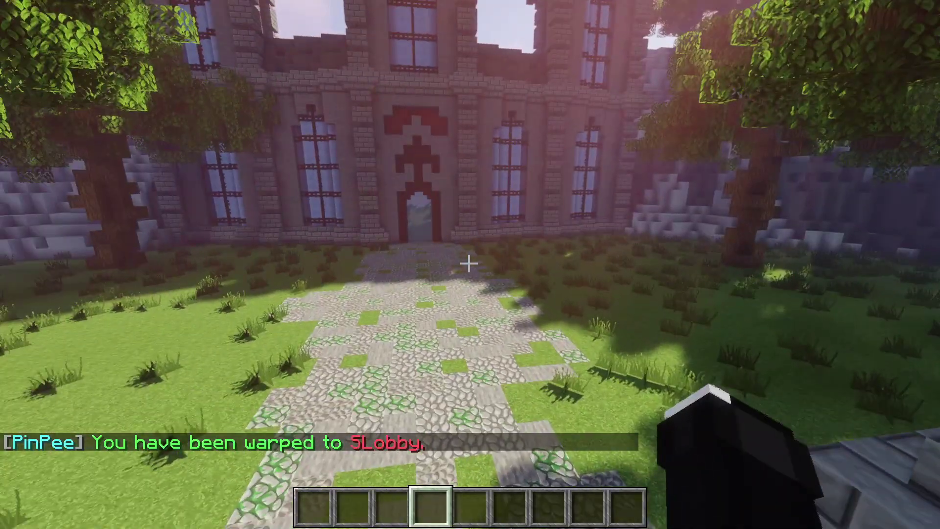
# Step: Walk to the NPCs, switch to Creative Mode, and step onto the glass-covered pressure plate
pyautogui.press('Escape')
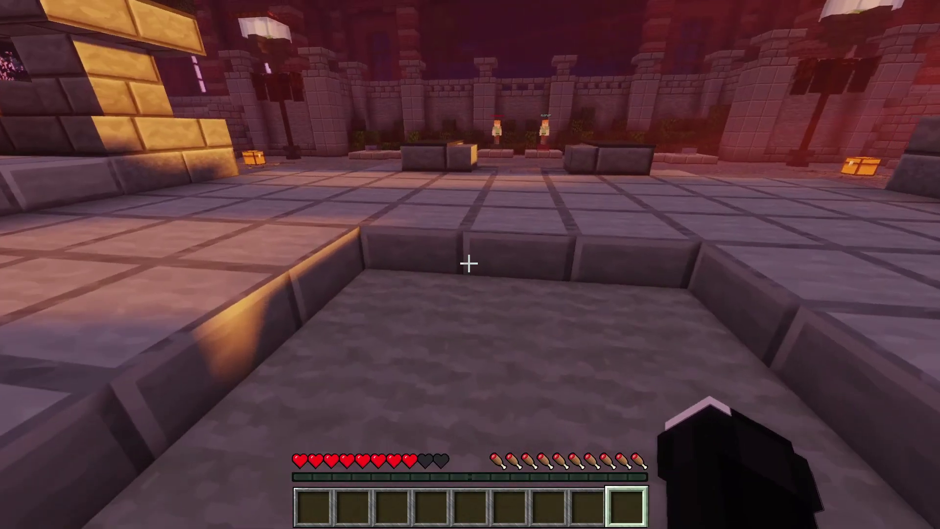
pyautogui.press('w')
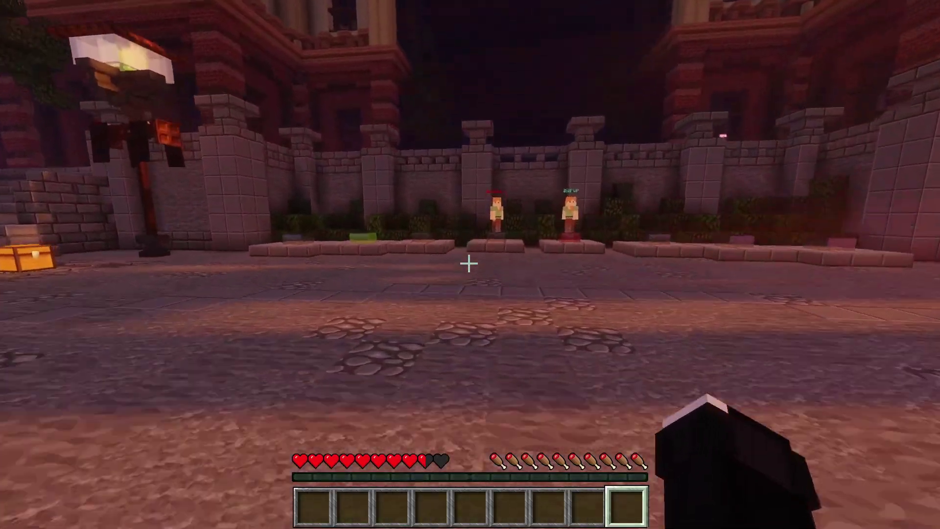
pyautogui.press('/')
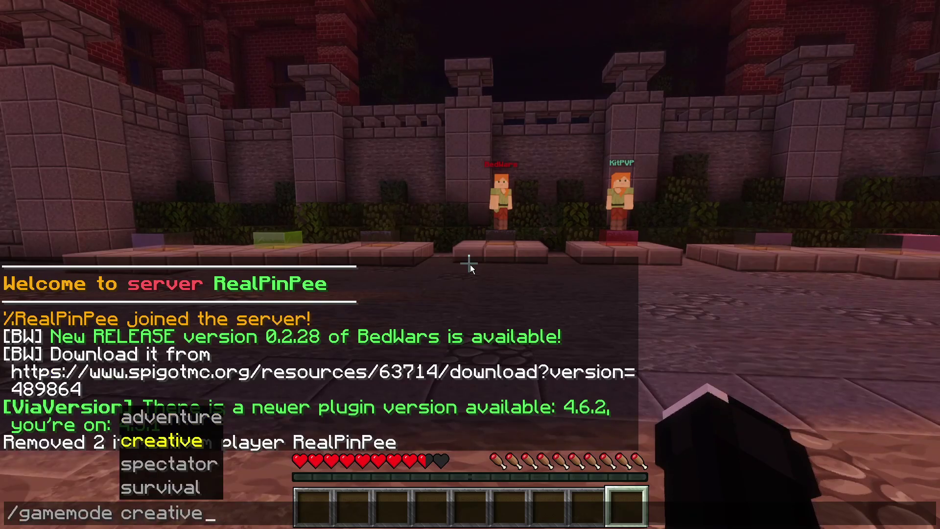
pyautogui.press('Return')
pyautogui.press('w')
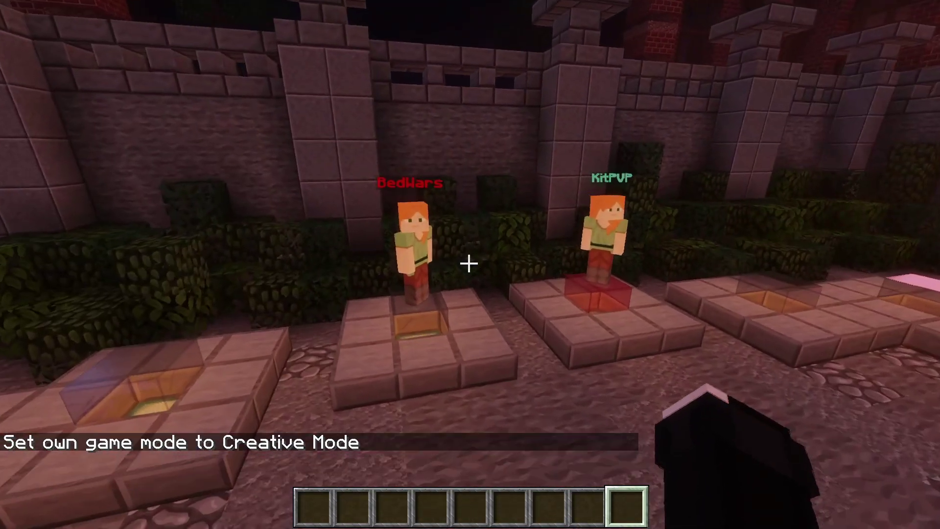
pyautogui.press('w')
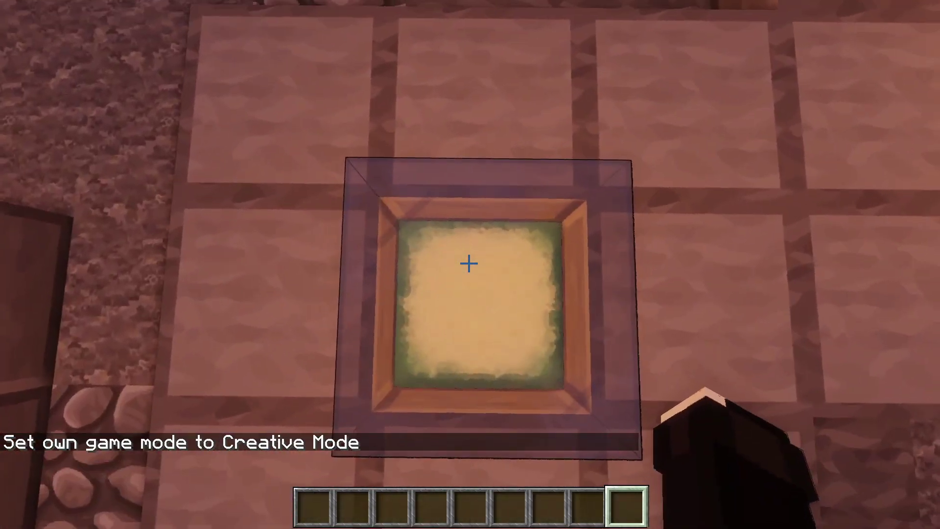
pyautogui.press('w')
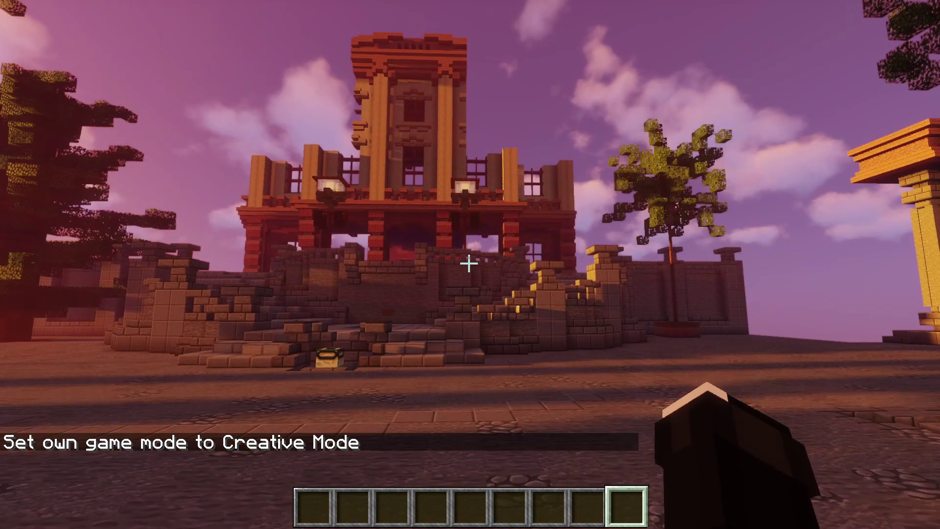
# Step: Run /znpcs to display the NPC plugin's command help
pyautogui.press('/')
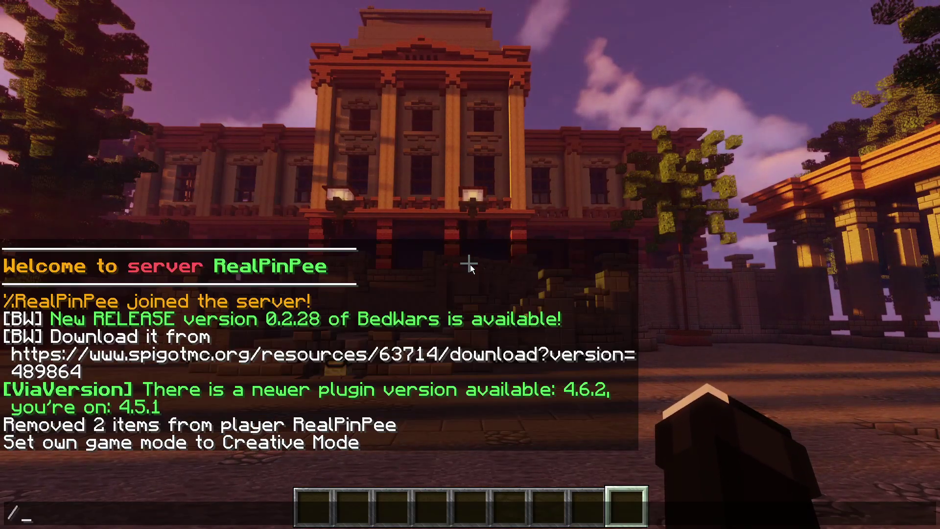
pyautogui.write('znpcs')
pyautogui.press('Return')
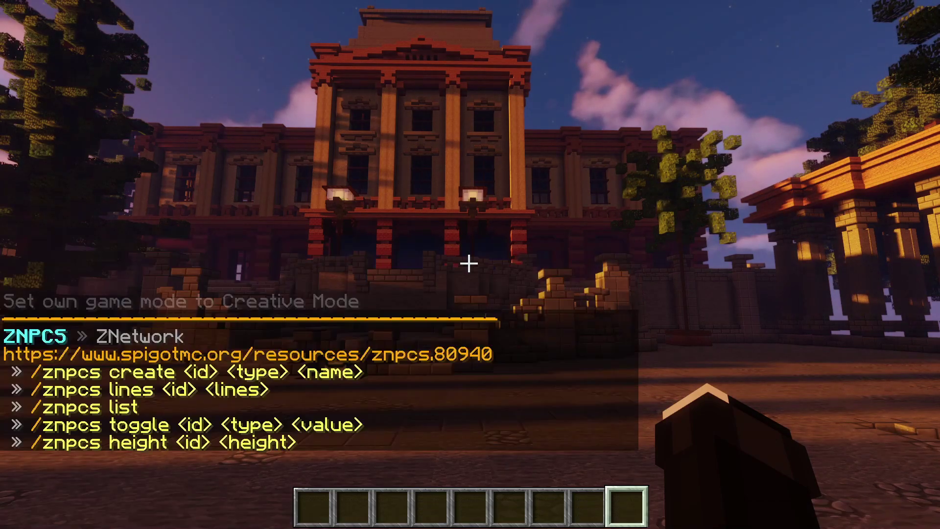
# Step: Create player NPC id 3 named '&6&lSurvival', retrying after id 1 proved taken
pyautogui.press('/')
pyautogui.write('znpcs')
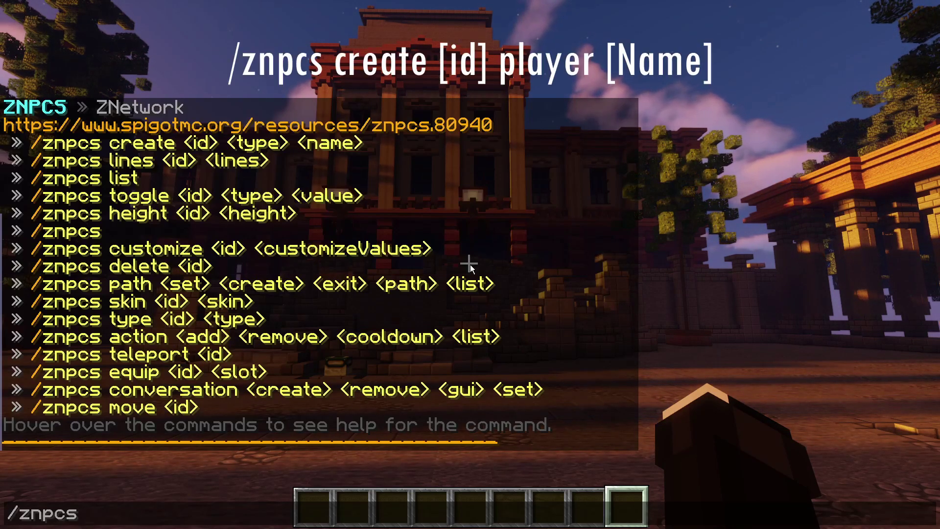
pyautogui.write(' create')
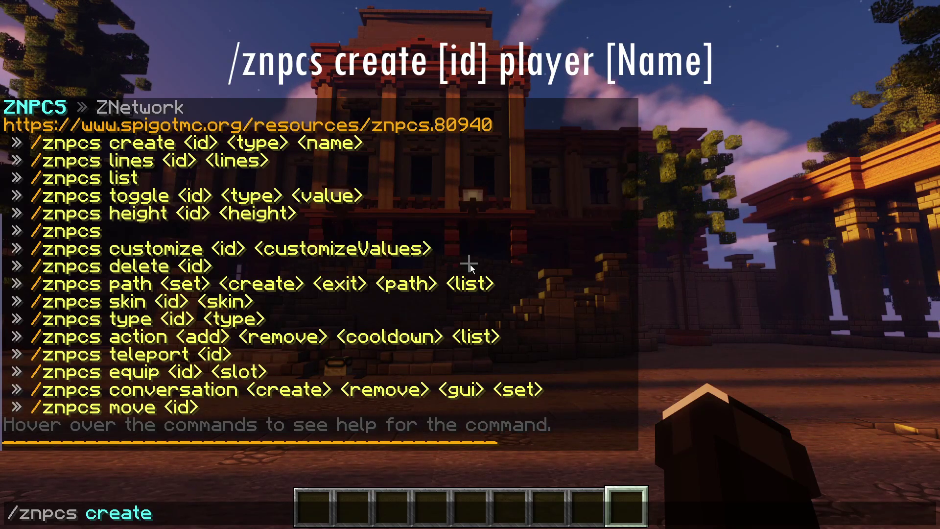
pyautogui.write(' 1 playe')
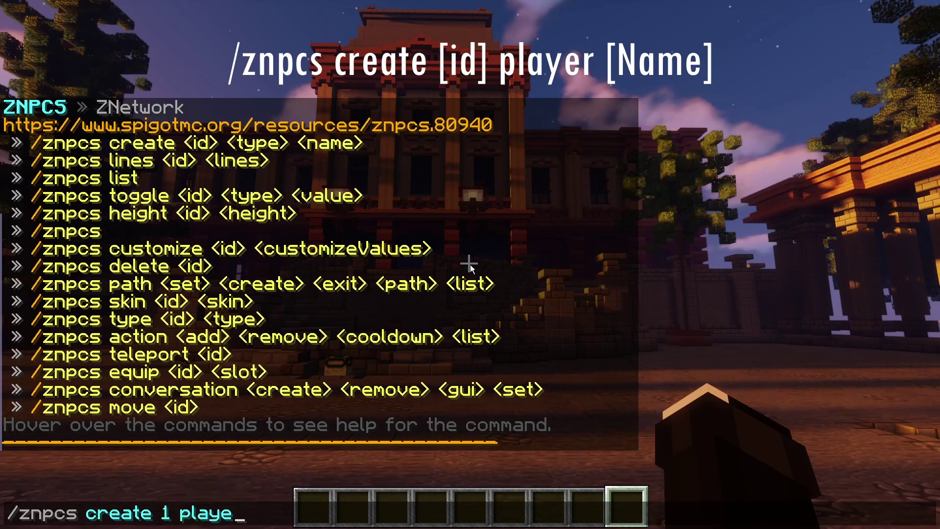
pyautogui.write('r ')
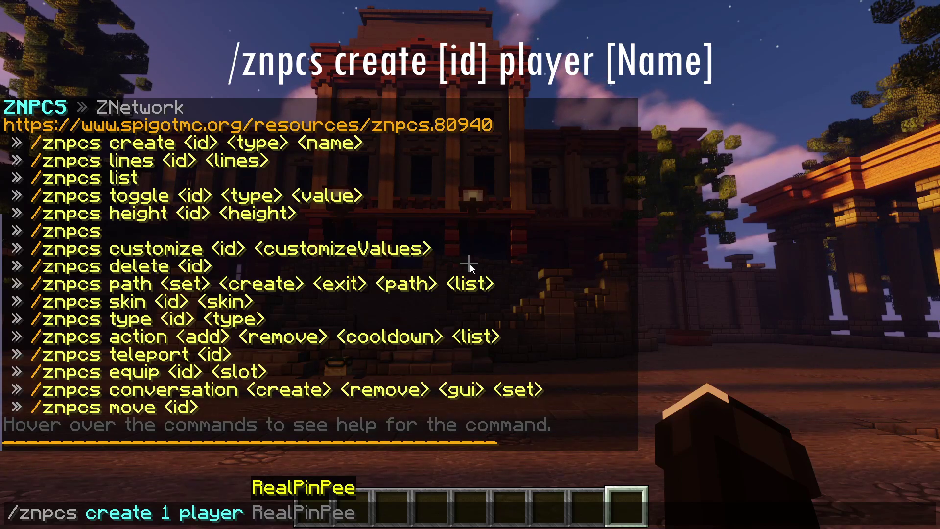
pyautogui.write('&')
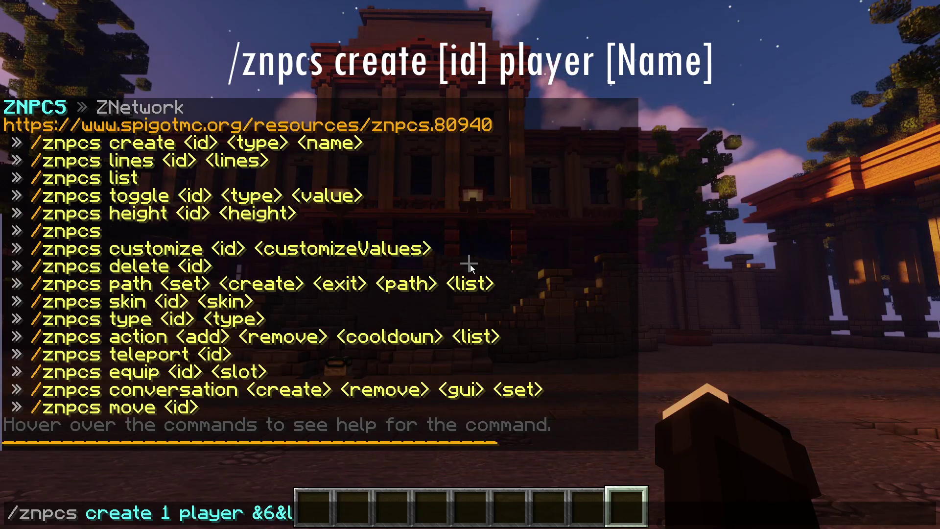
pyautogui.write('6&l')
pyautogui.write('5urv')
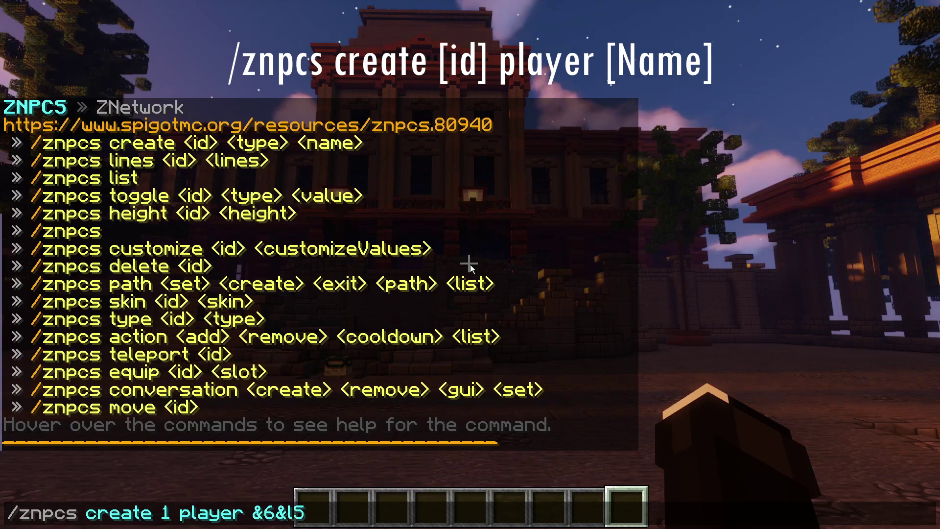
pyautogui.write('ival')
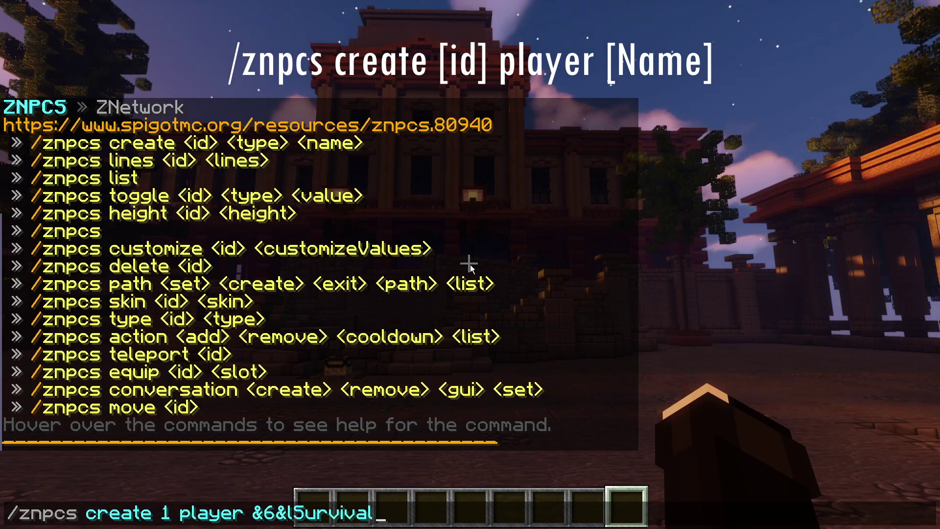
pyautogui.press('Return')
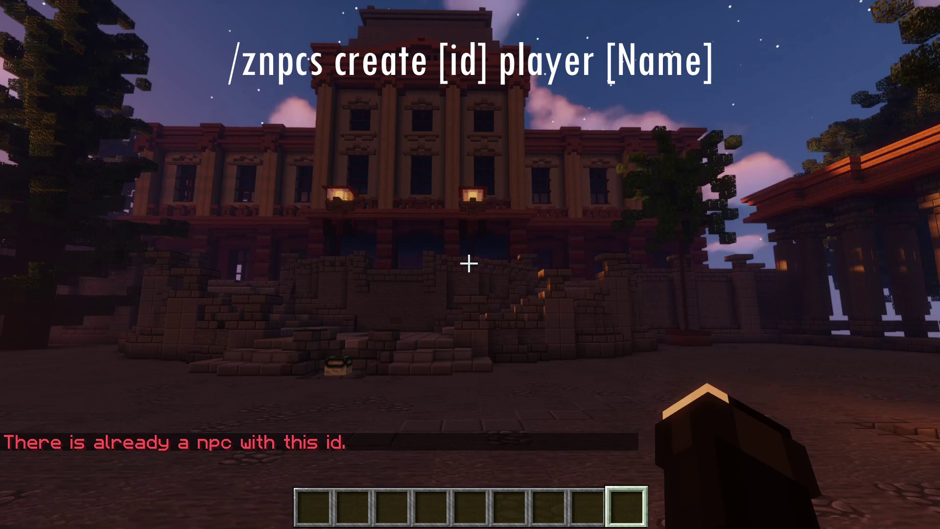
pyautogui.press('t')
pyautogui.press('Up')
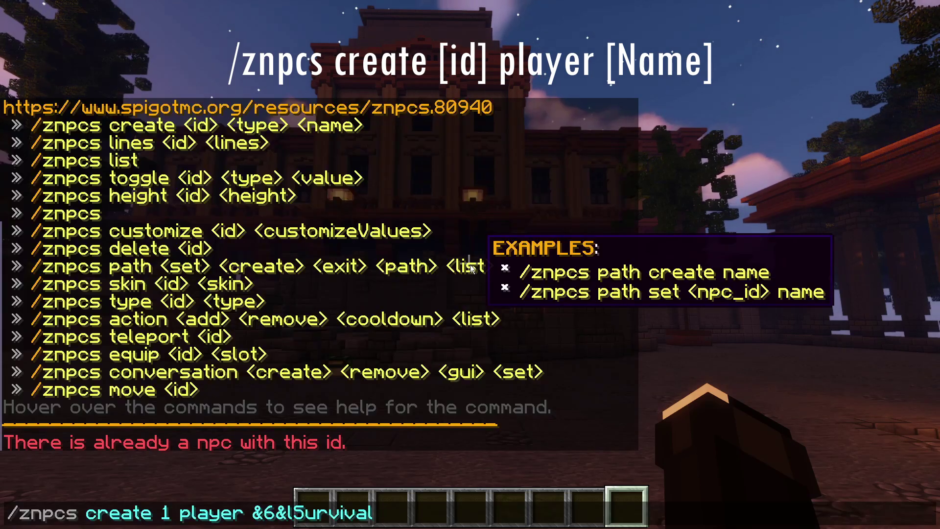
pyautogui.press('BackSpace')
pyautogui.write('3')
pyautogui.press('Return')
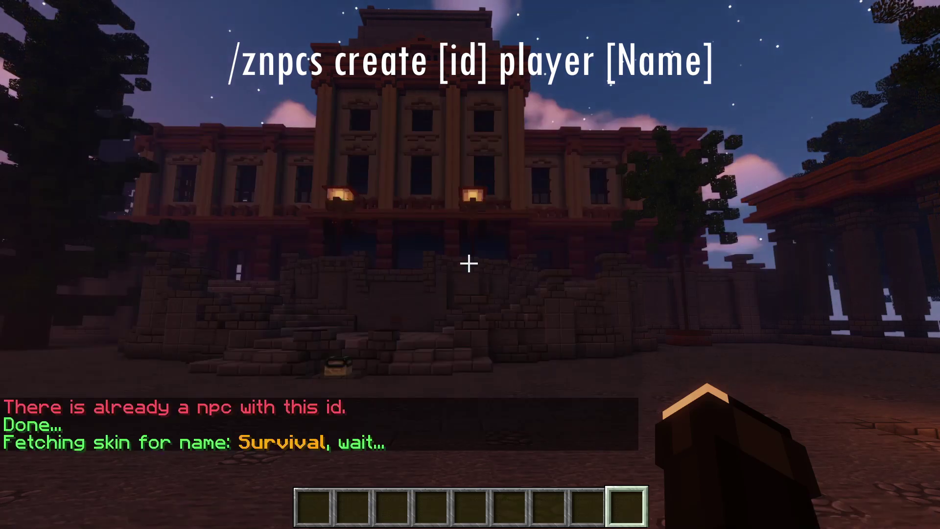
# Step: Add a command action to NPC 3 that runs 'warp SLobby' when players interact
pyautogui.press('s')
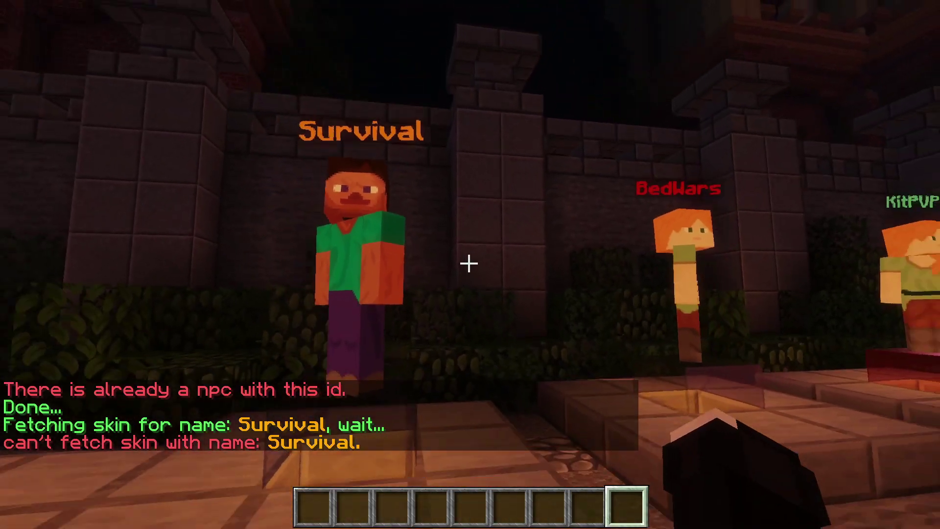
pyautogui.press('w')
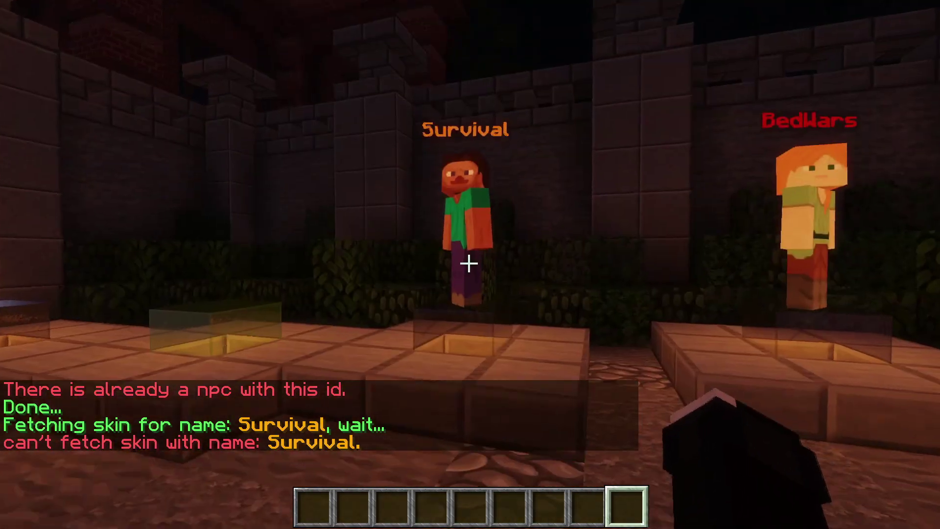
pyautogui.press('/')
pyautogui.write('znpcs ac')
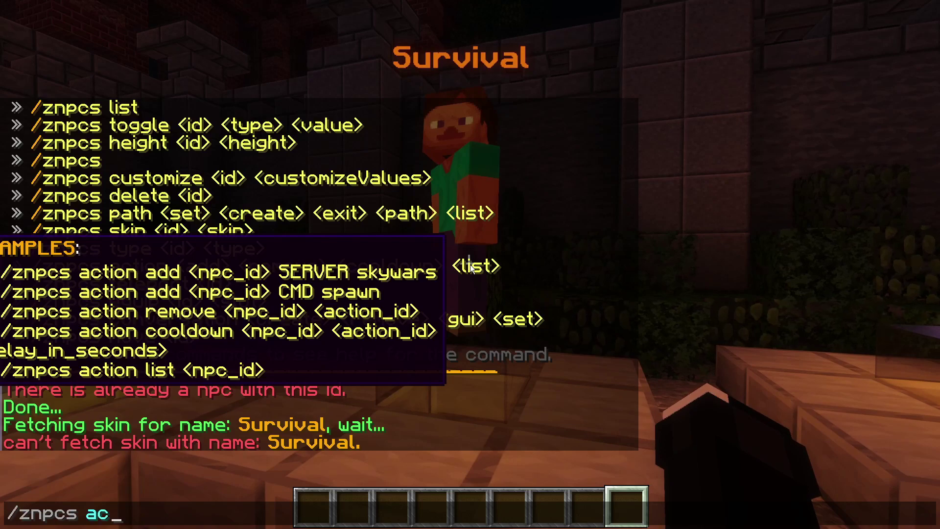
pyautogui.write('tion a')
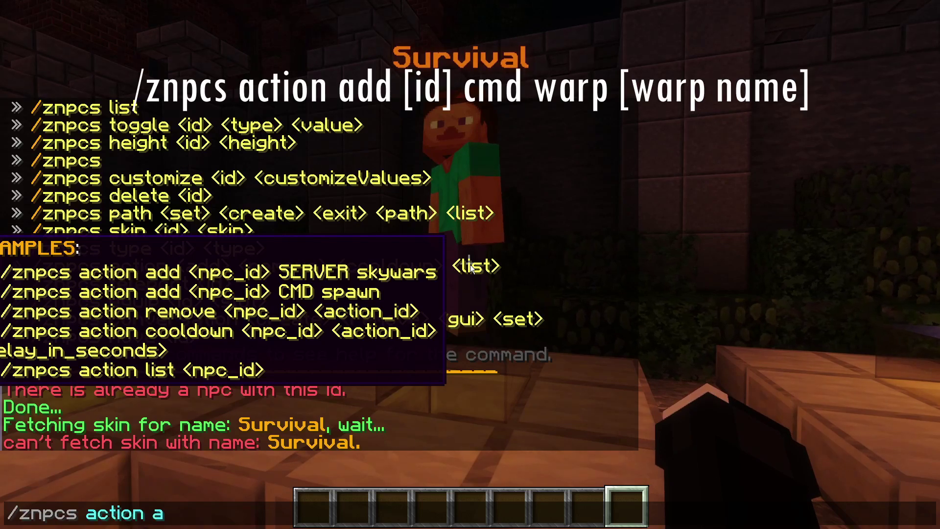
pyautogui.write('dd 3 cmd wa')
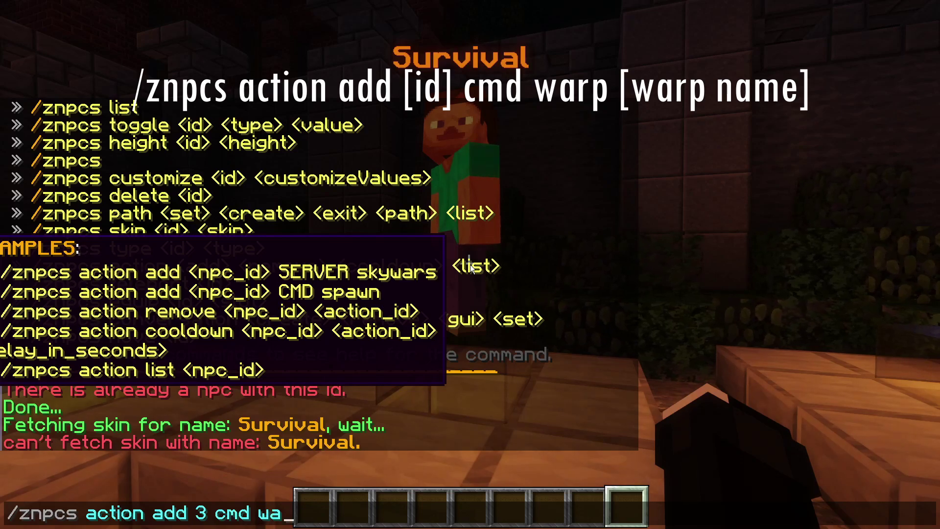
pyautogui.write('rp ')
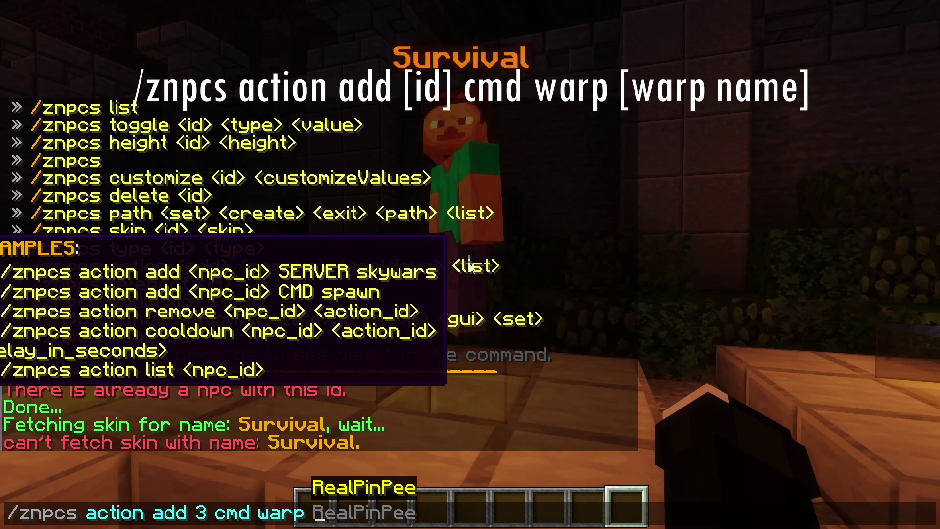
pyautogui.write('SLobby')
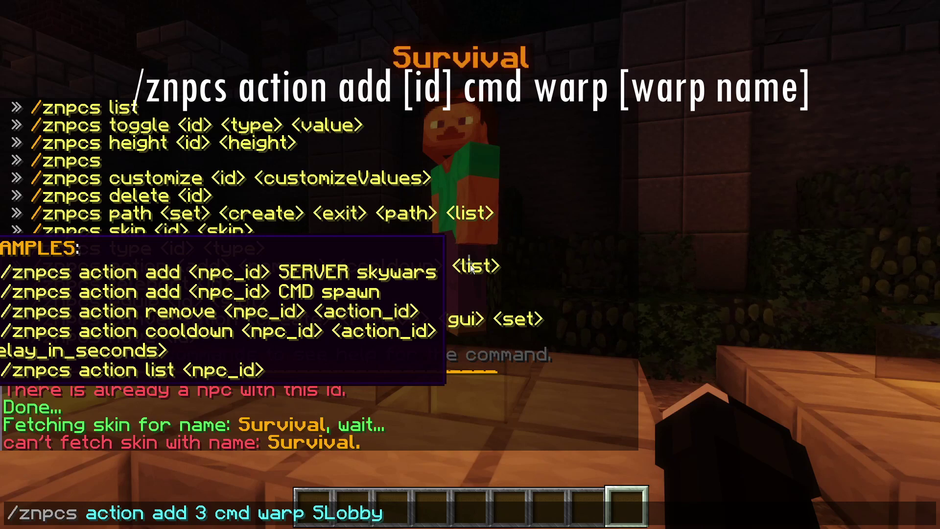
pyautogui.press('Return')
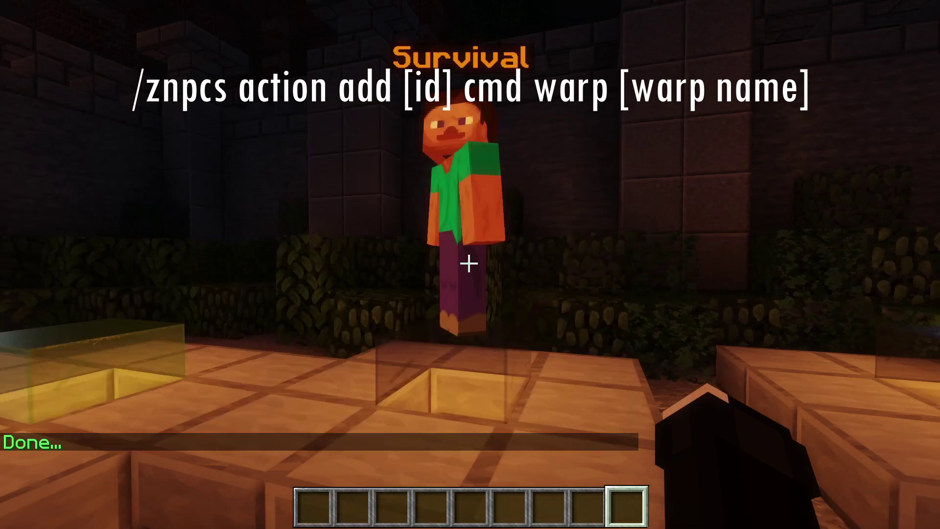